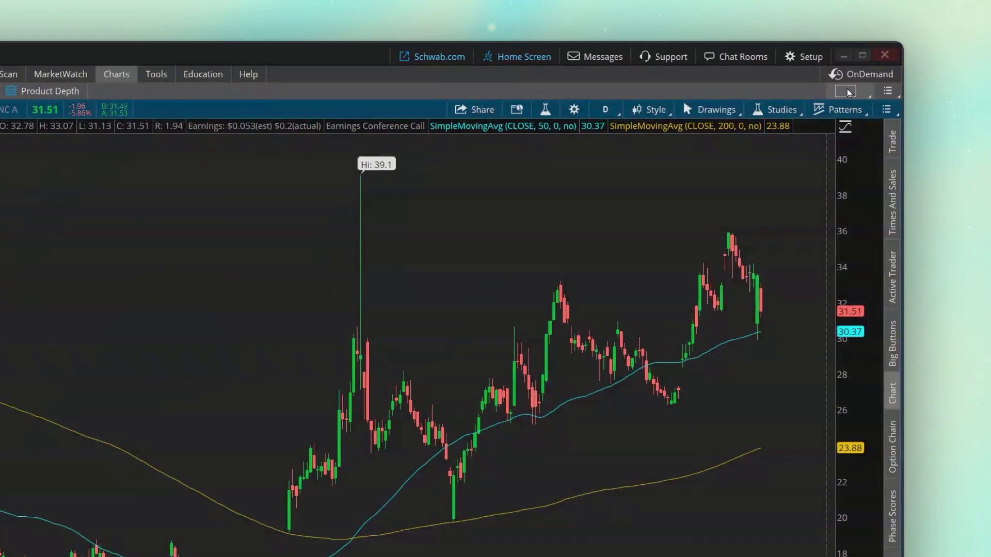
# - Split the chart area into two side-by-side cells and load SPY in the new empty one
pyautogui.click(847, 91)
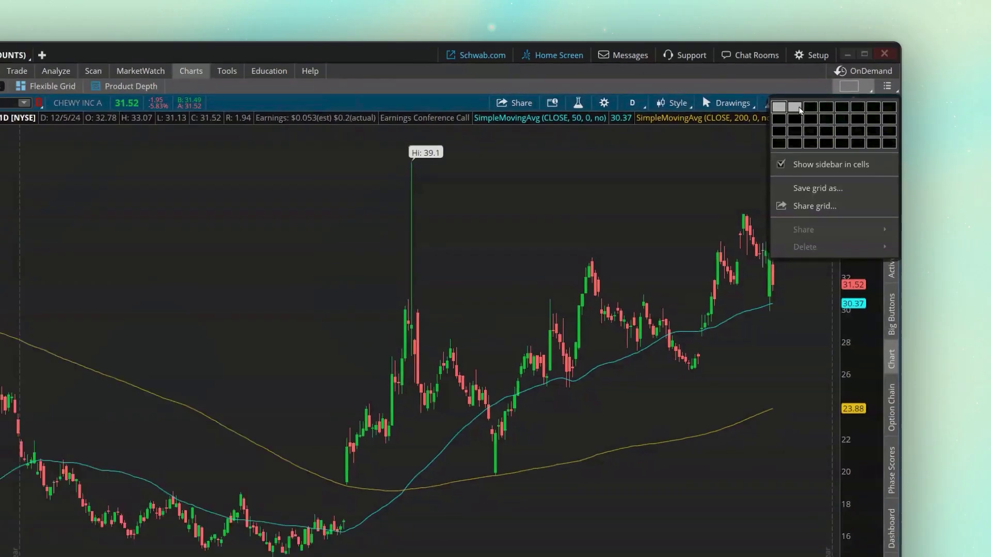
pyautogui.click(787, 114)
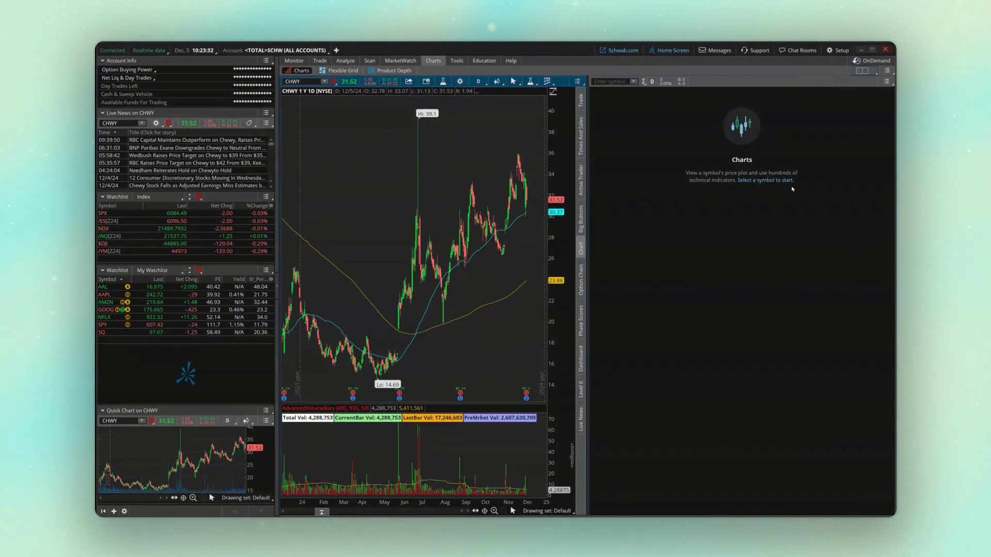
pyautogui.click(616, 82)
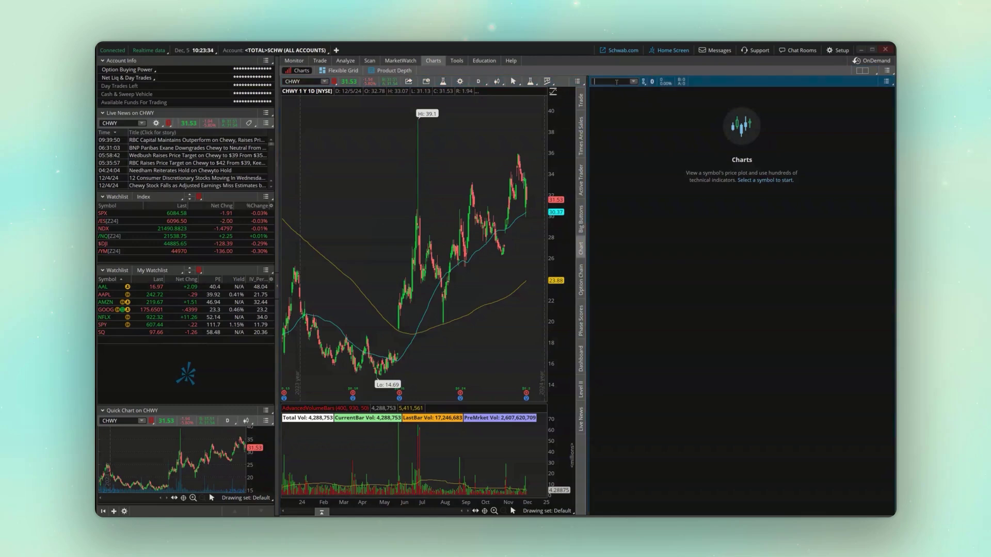
pyautogui.write('SPY')
pyautogui.press('Return')
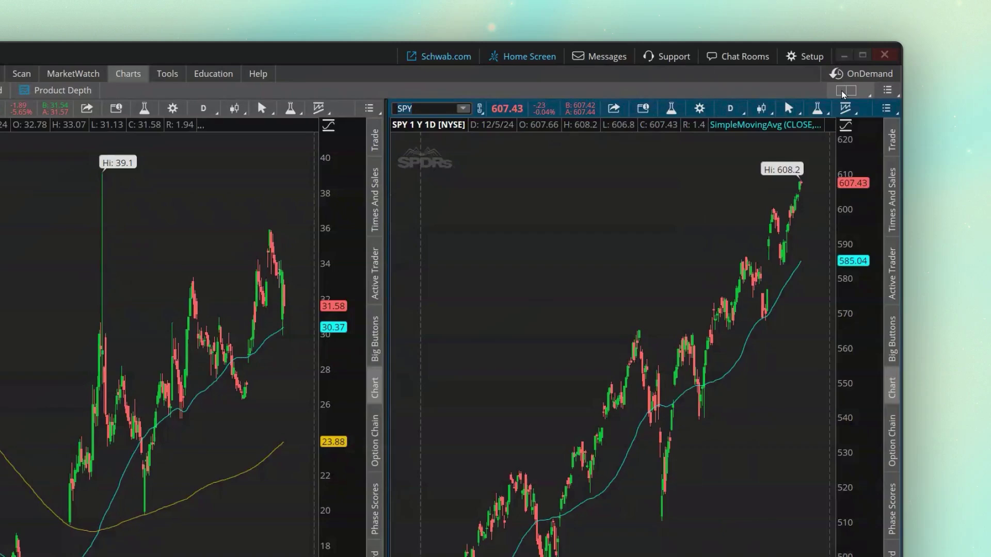
# - Expand the chart grid to two rows by two columns and load MSFT and GOOG in the new lower cells
pyautogui.click(861, 71)
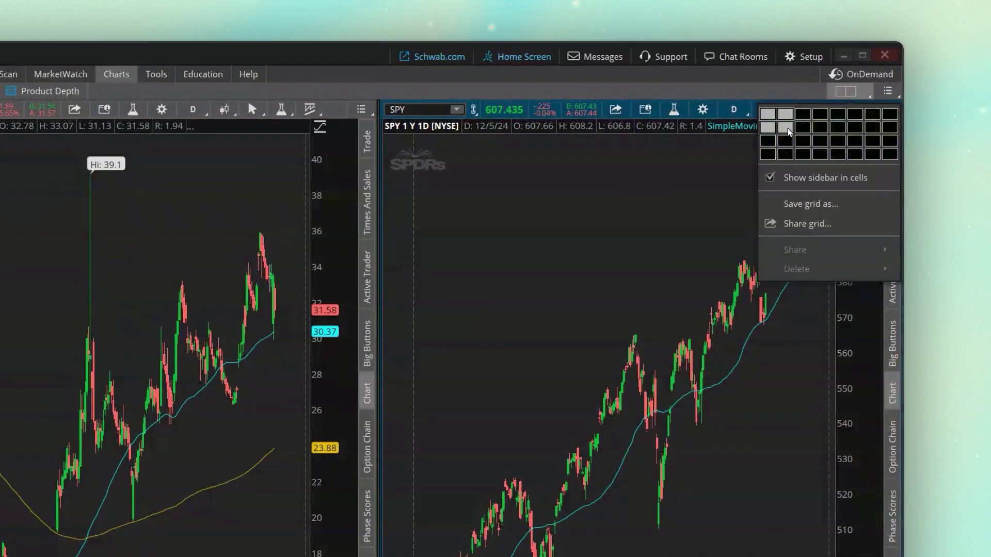
pyautogui.click(787, 129)
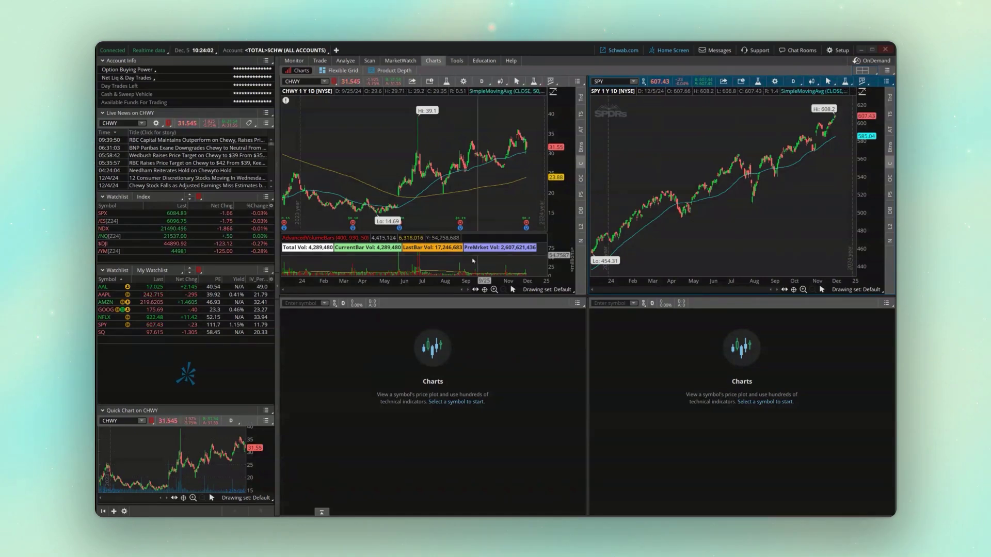
pyautogui.click(313, 301)
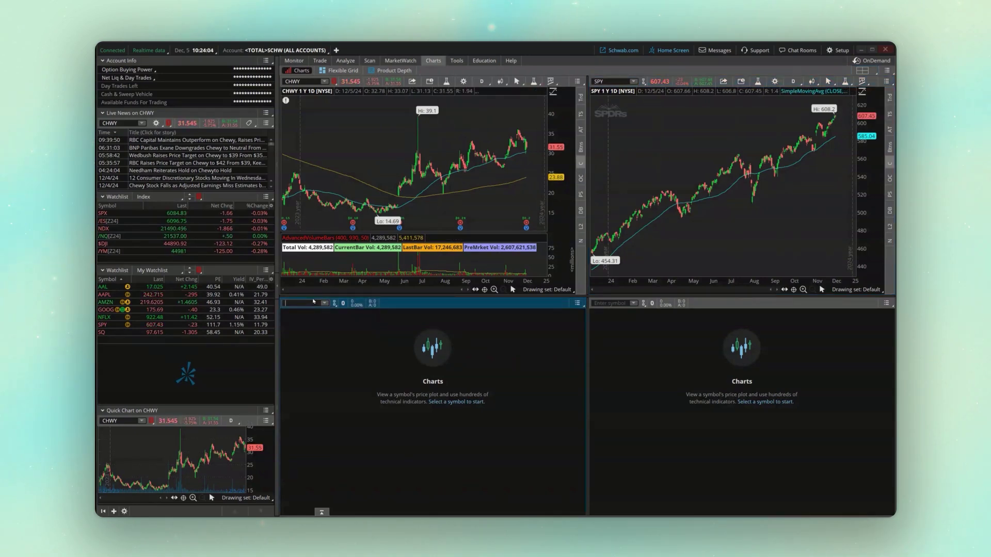
pyautogui.write('MSFT')
pyautogui.press('Return')
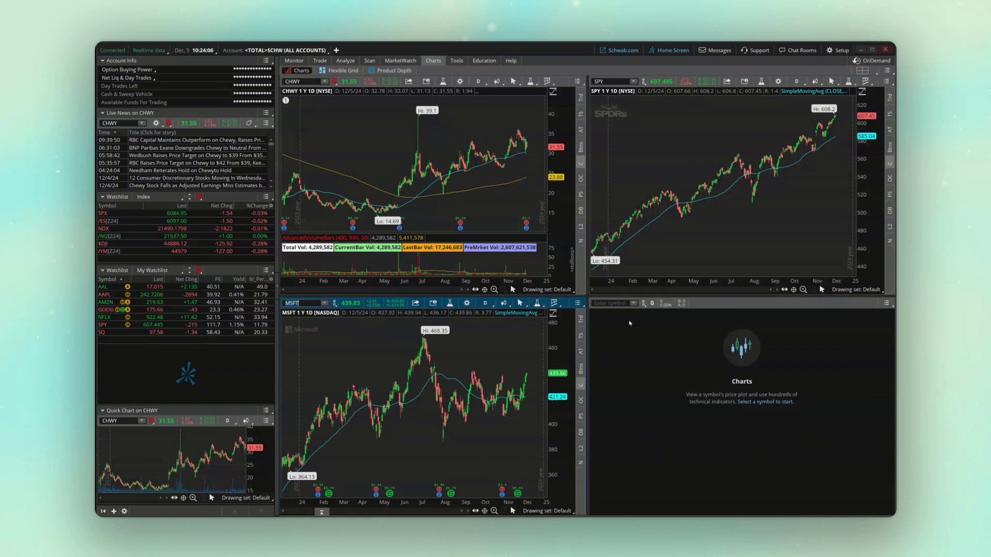
pyautogui.click(621, 304)
pyautogui.write('G')
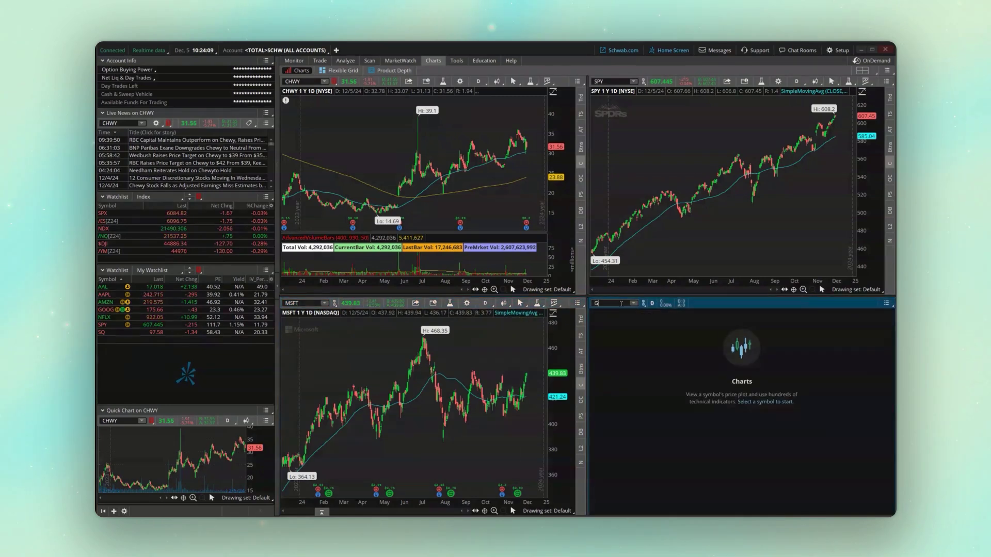
pyautogui.write('OOG')
pyautogui.press('Return')
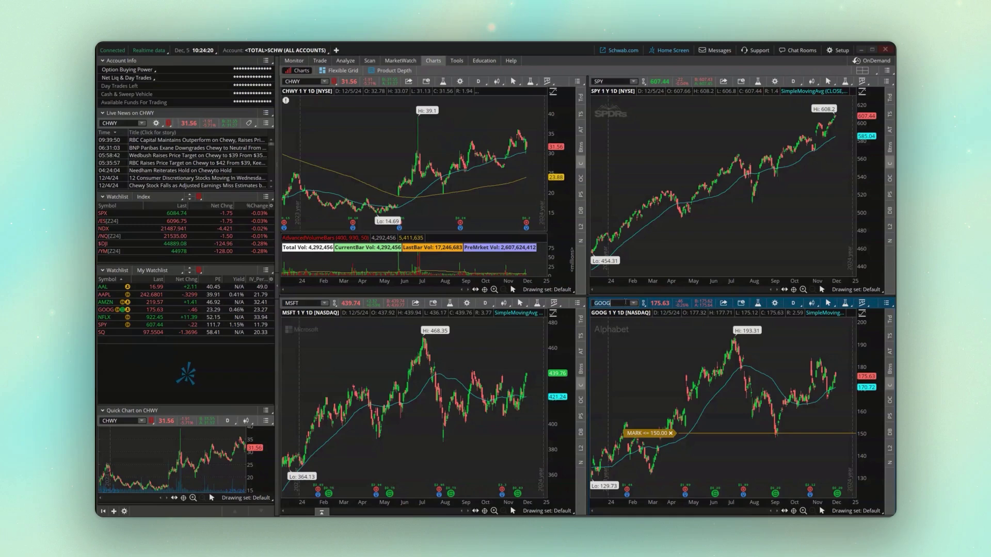
# - Link the GOOG, MSFT and SPY chart cells to the red symbol group and load AAPL from My Watchlist into all linked charts
pyautogui.click(644, 303)
pyautogui.click(661, 329)
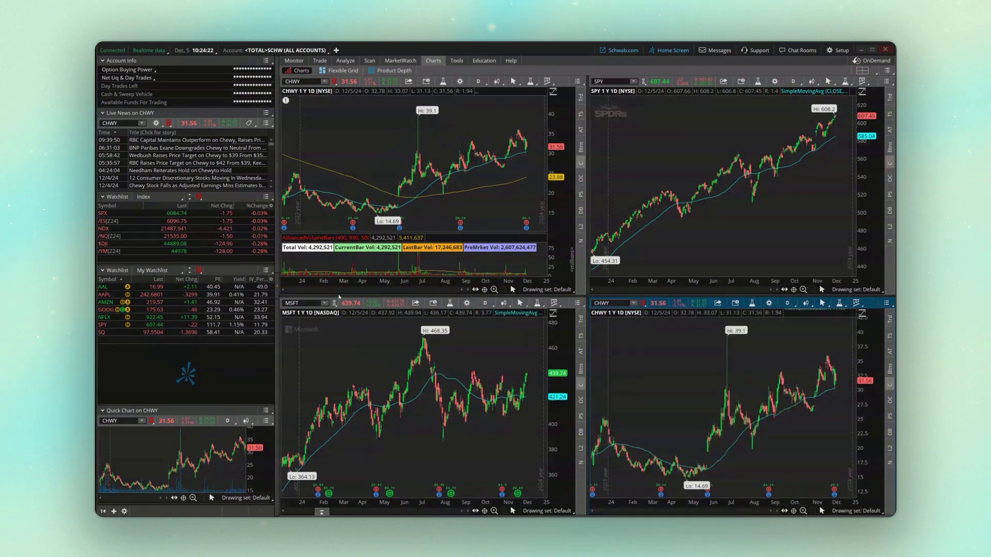
pyautogui.click(334, 303)
pyautogui.click(340, 328)
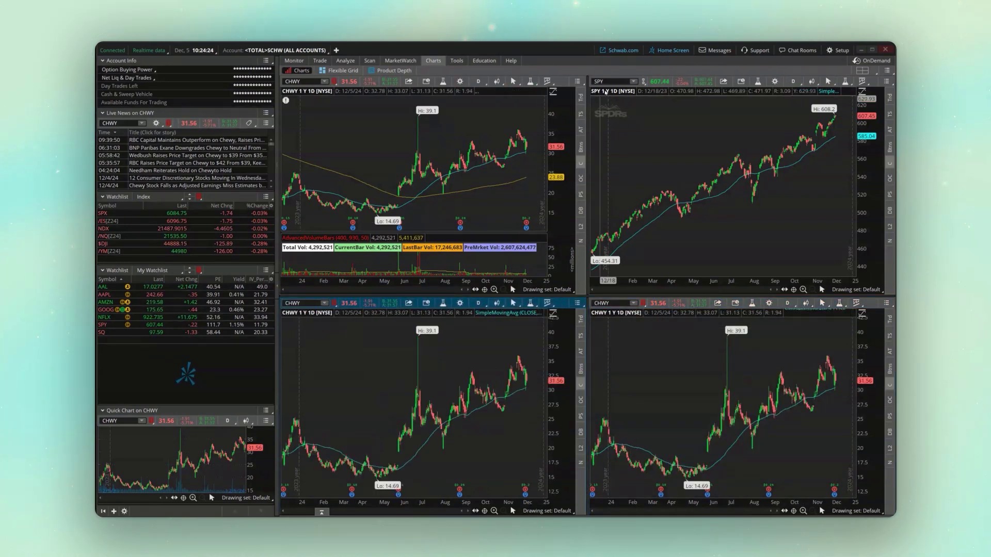
pyautogui.click(644, 81)
pyautogui.click(642, 112)
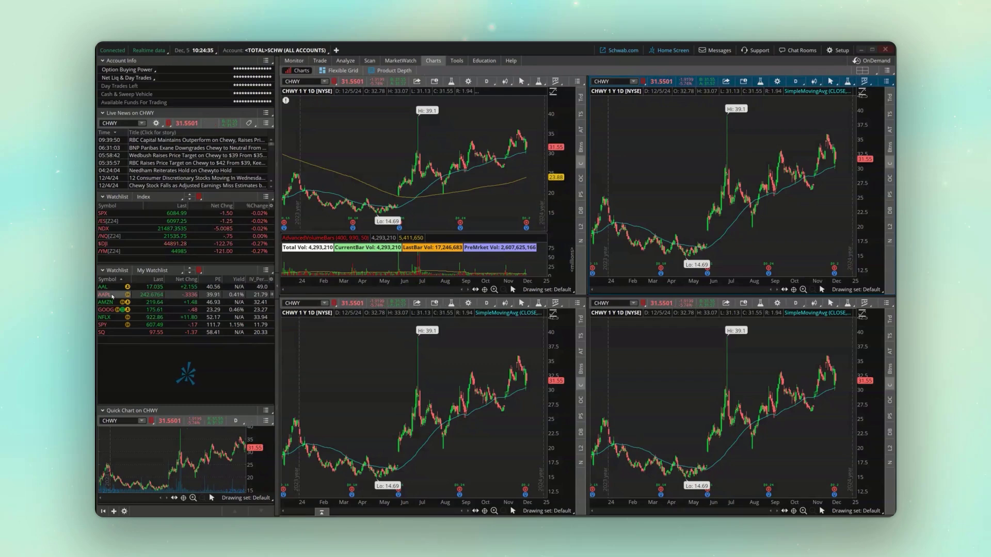
pyautogui.click(112, 297)
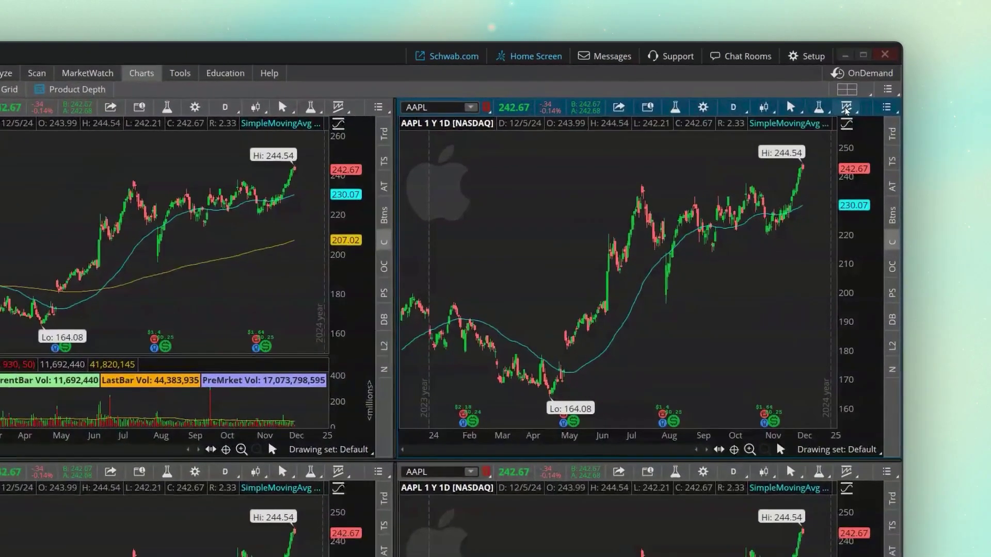
# - Open the chart grid layout selector
pyautogui.click(847, 90)
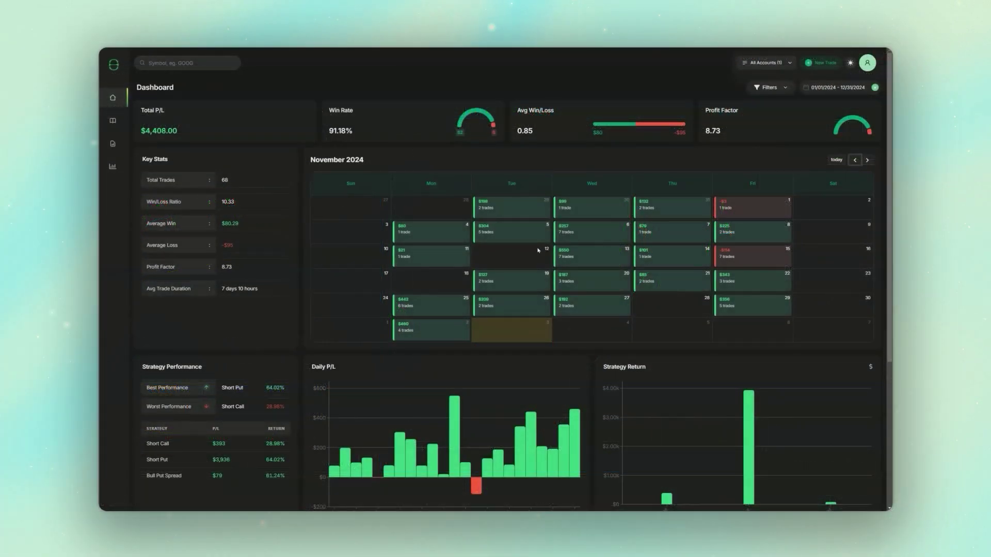
# - Switch to the trading journal web app and review its dashboard from the key stats and calendar to the monthly returns
pyautogui.scroll(-4, 542, 251)
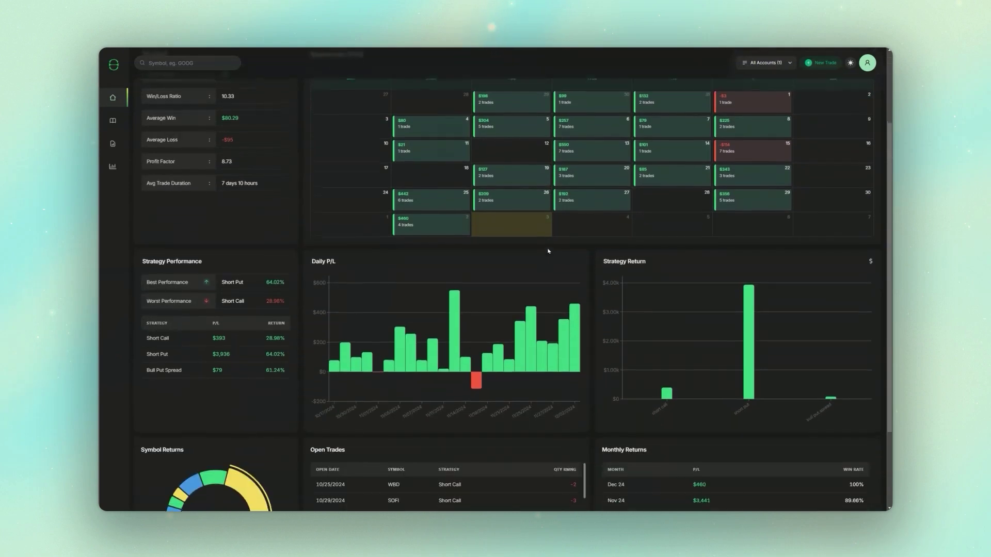
pyautogui.scroll(-1, 547, 252)
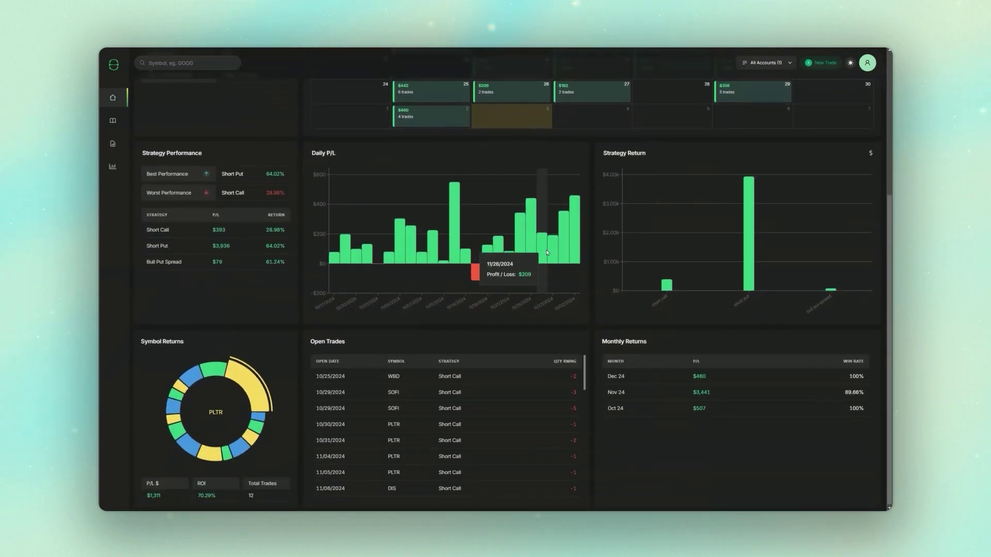
pyautogui.scroll(5, 547, 252)
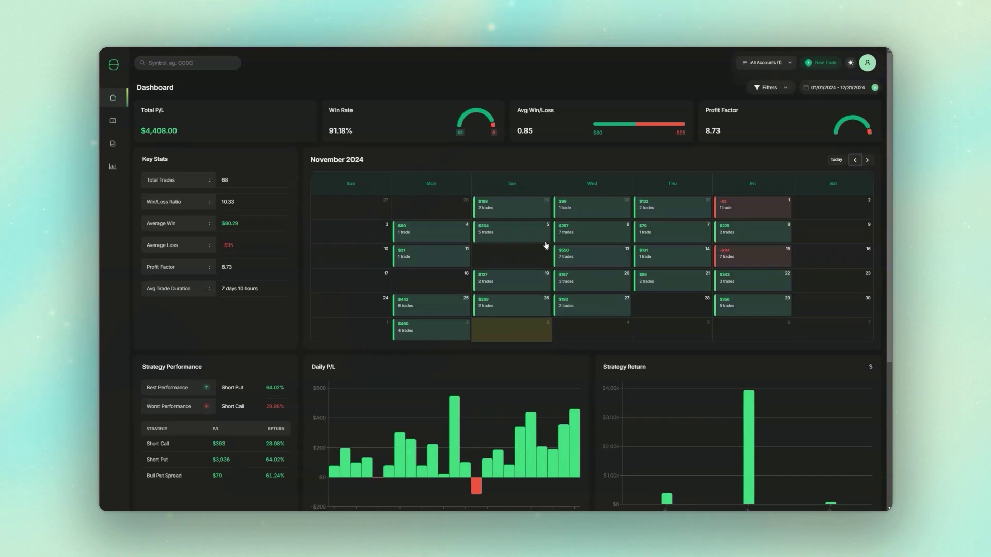
# - Look through the new trade form's file upload and its manual Option, Future and Forex entries, and close it without saving
pyautogui.click(803, 63)
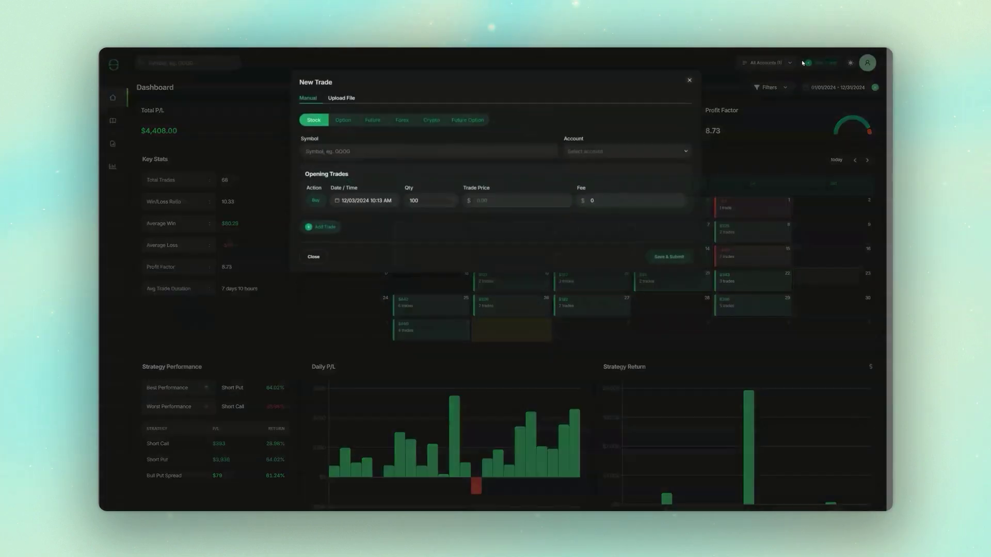
pyautogui.click(327, 98)
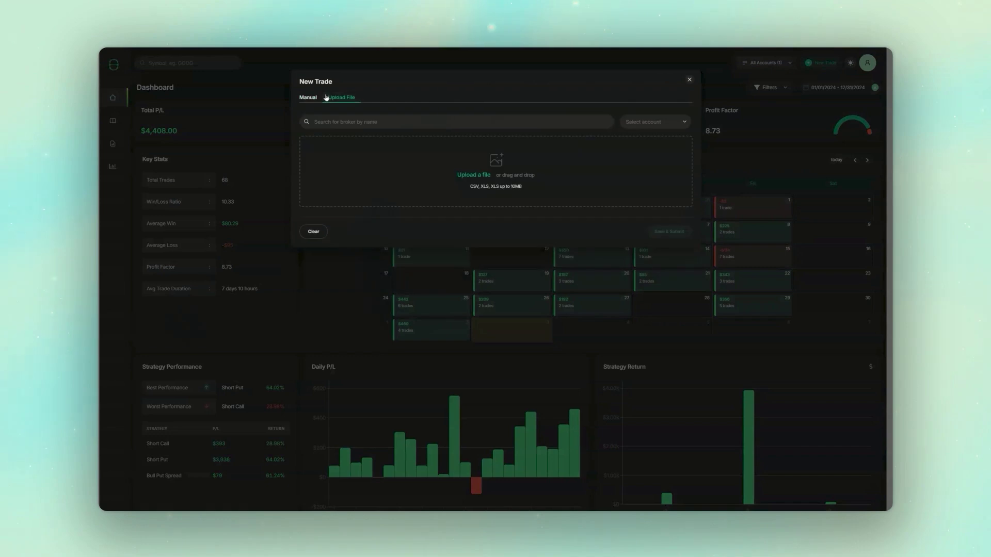
pyautogui.click(309, 97)
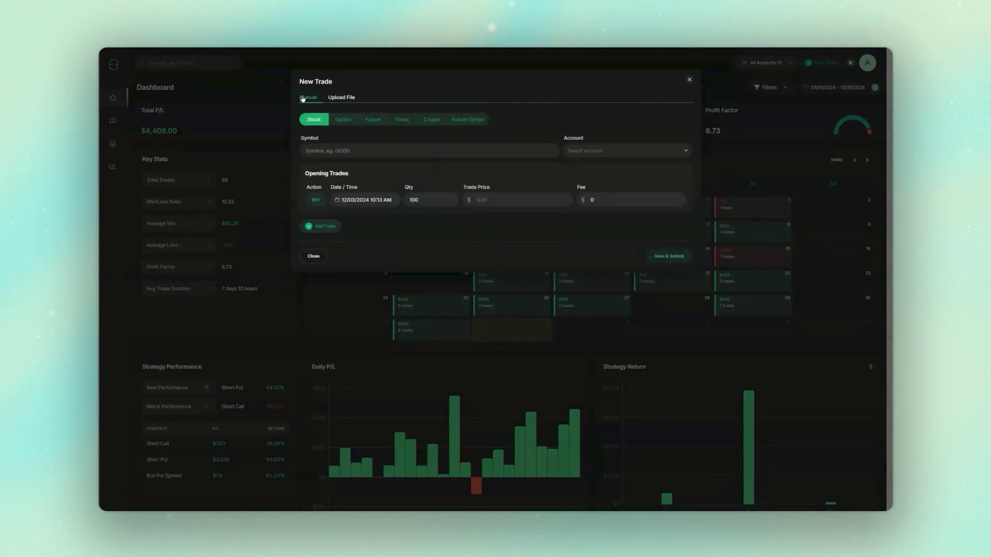
pyautogui.click(336, 120)
pyautogui.click(368, 120)
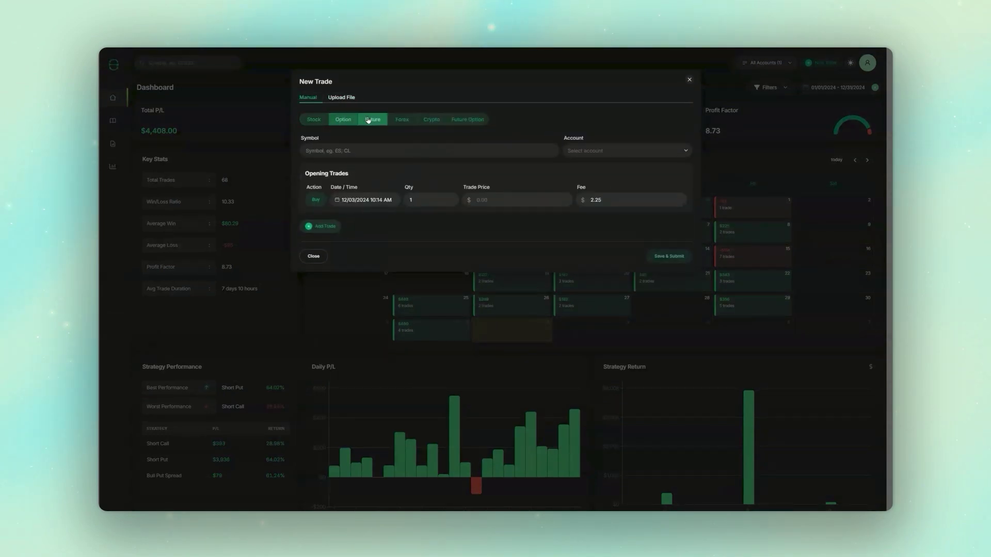
pyautogui.click(397, 120)
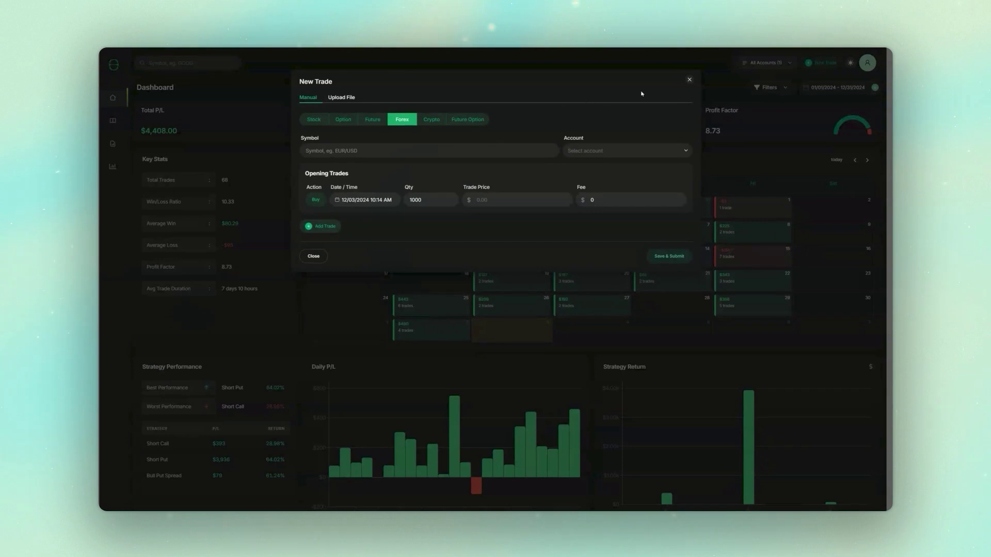
pyautogui.click(689, 82)
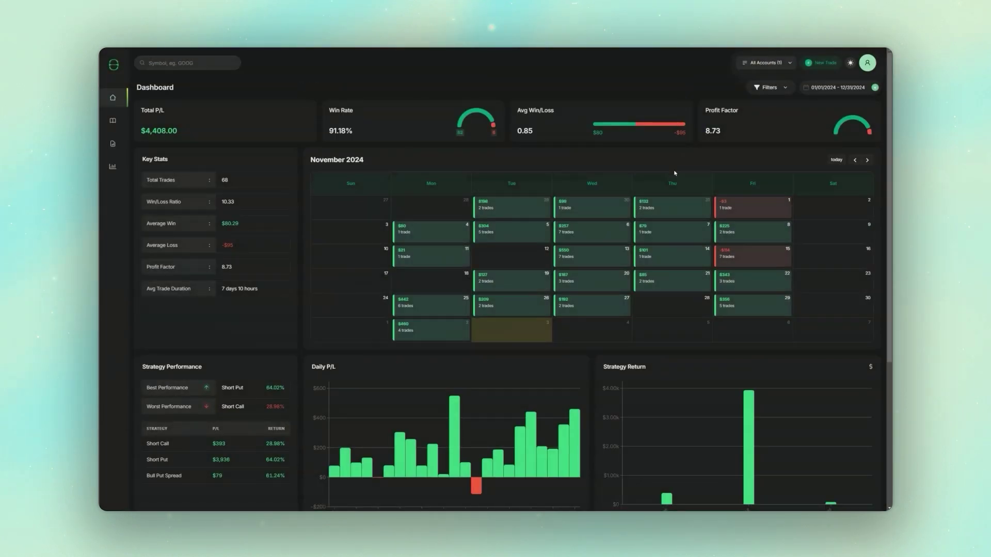
# - Open the trade Journal from the dashboard and view its open trades and its closed trades separately
pyautogui.scroll(-2, 675, 173)
pyautogui.moveTo(743, 343)
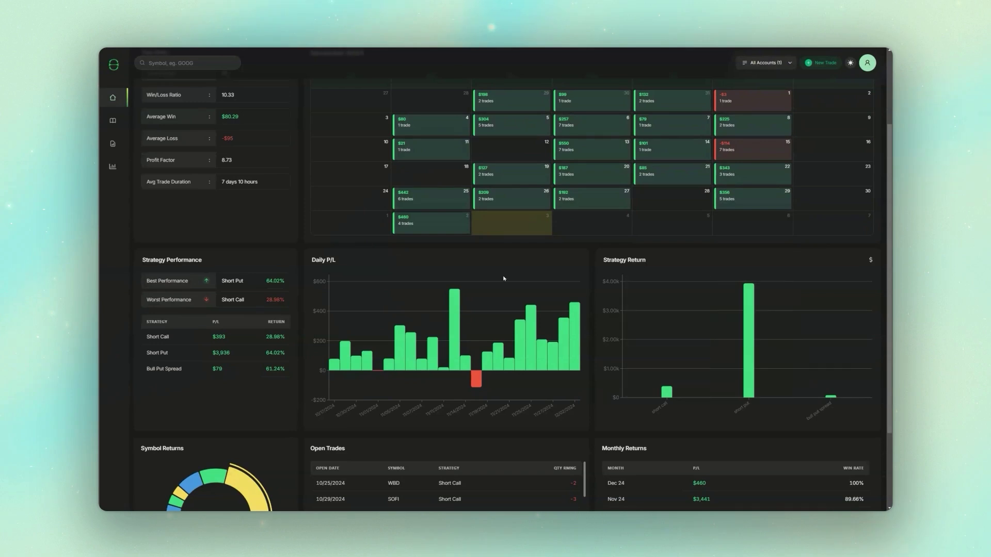
pyautogui.click(113, 124)
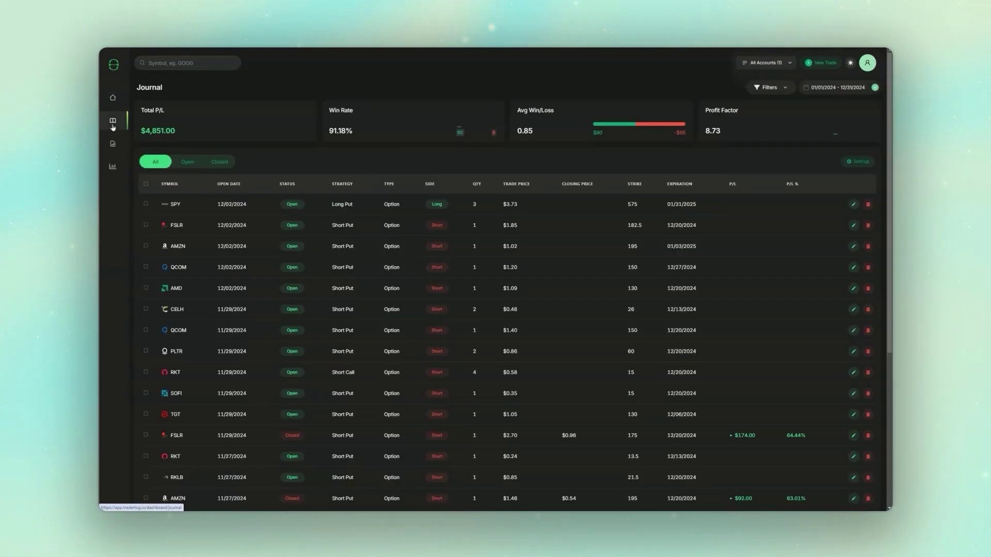
pyautogui.click(188, 162)
pyautogui.click(217, 162)
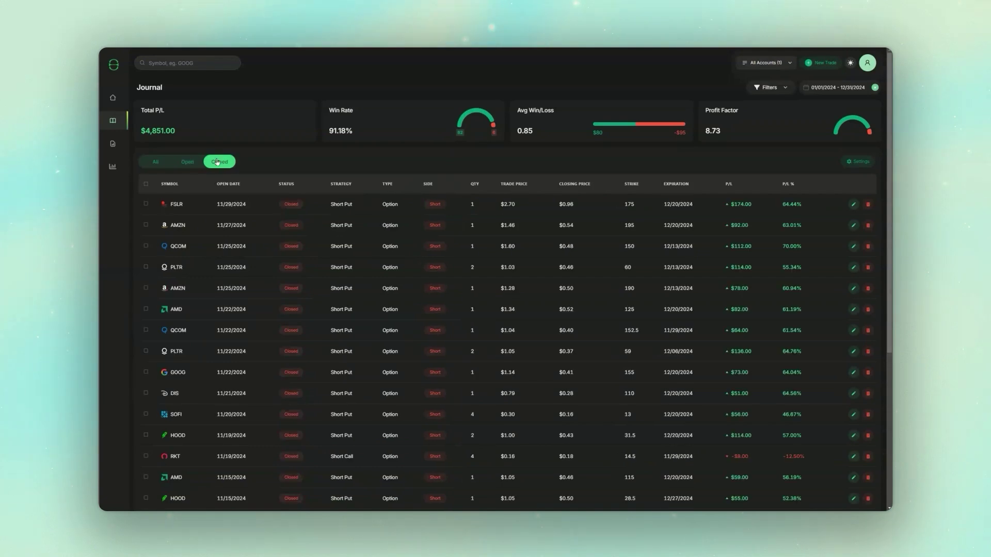
pyautogui.click(119, 144)
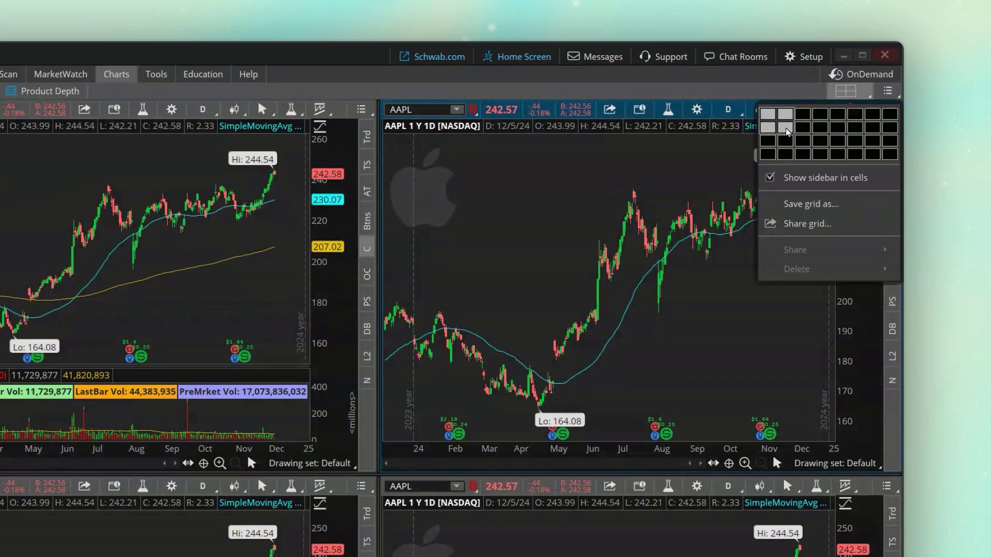
# - Return to the trading platform, pick the two-by-two chart grid, and resize its cells with a shorter upper row and wider left column
pyautogui.click(786, 128)
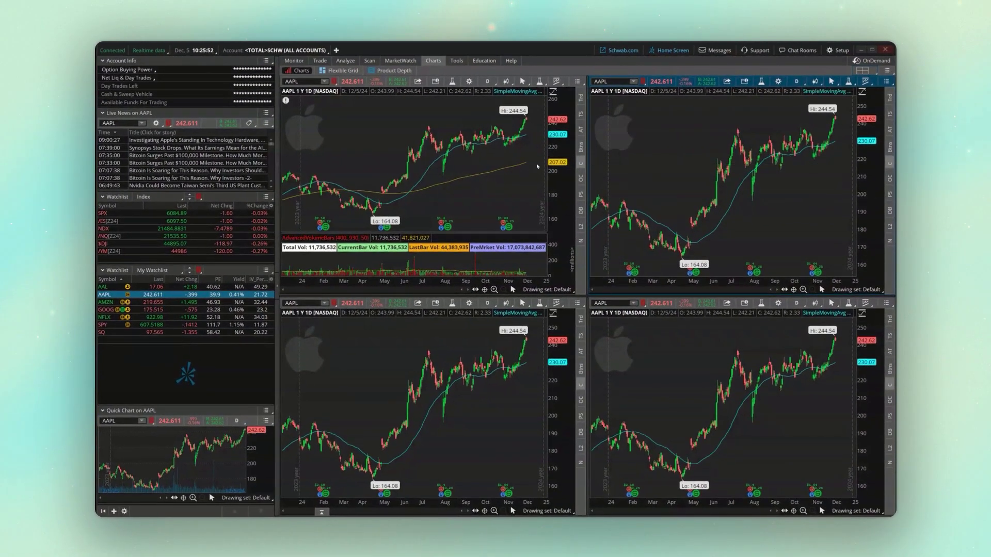
pyautogui.moveTo(599, 296); pyautogui.dragTo(600, 213)
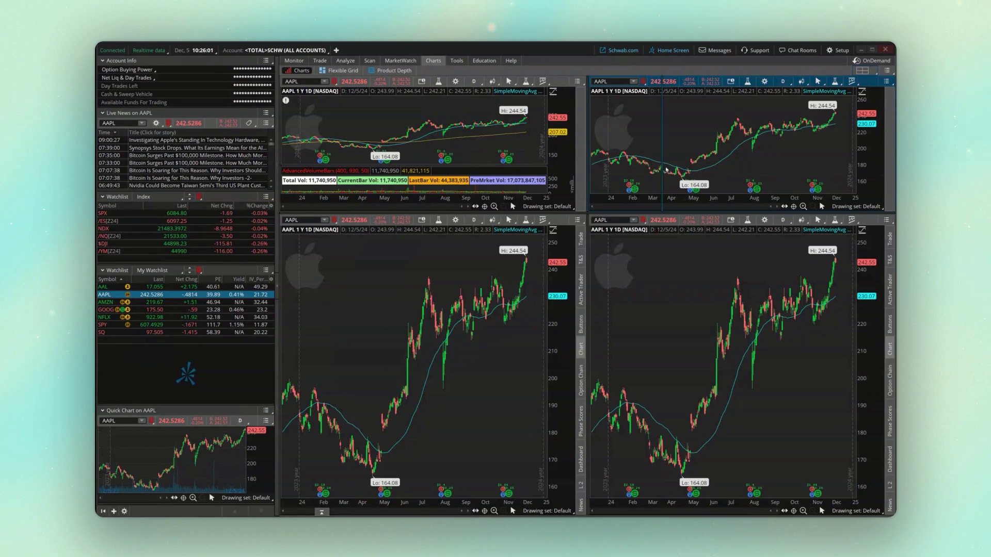
pyautogui.moveTo(588, 160); pyautogui.dragTo(707, 160)
pyautogui.moveTo(586, 232); pyautogui.dragTo(707, 219)
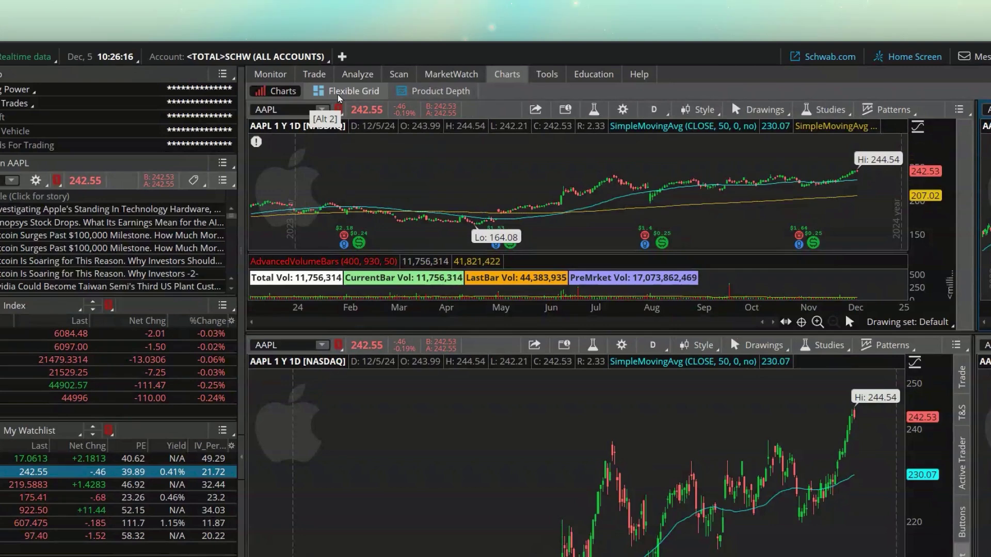
# - Enable customization of the flexible grid and add an empty cell below the AAPL chart
pyautogui.click(338, 97)
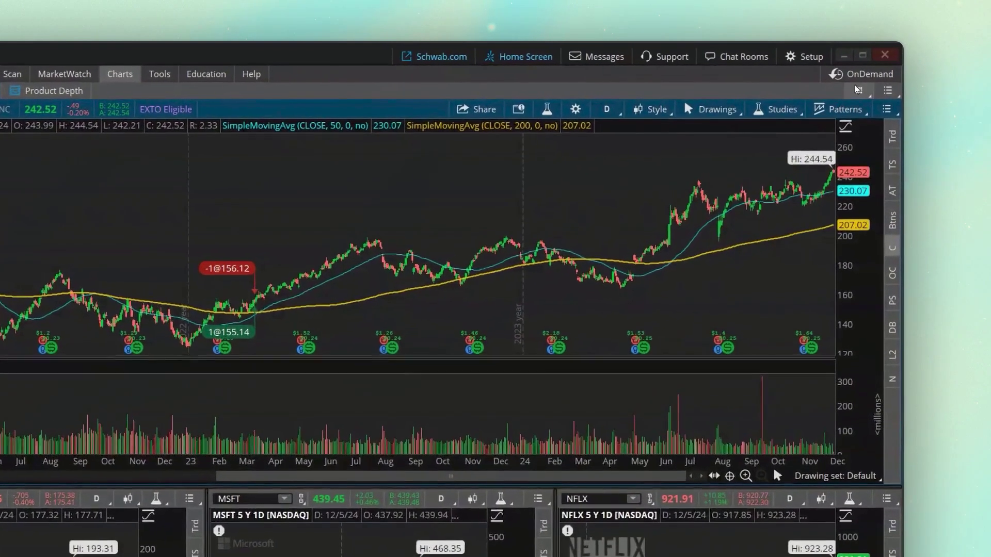
pyautogui.click(867, 92)
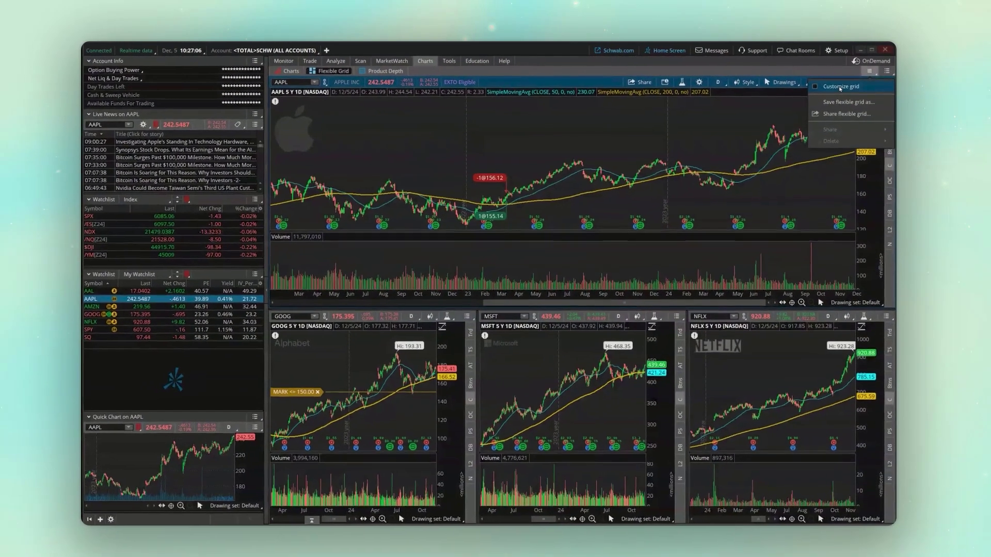
pyautogui.click(809, 117)
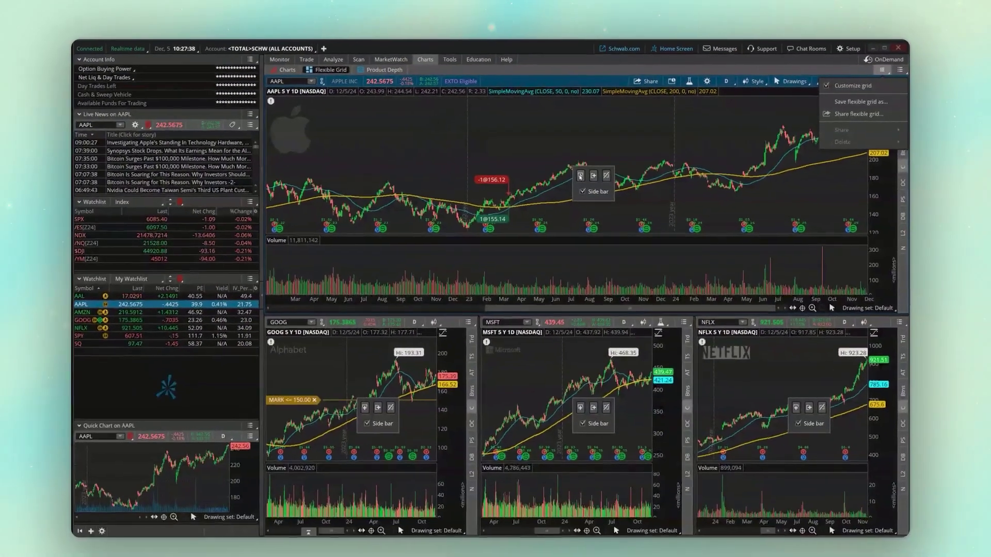
pyautogui.click(561, 230)
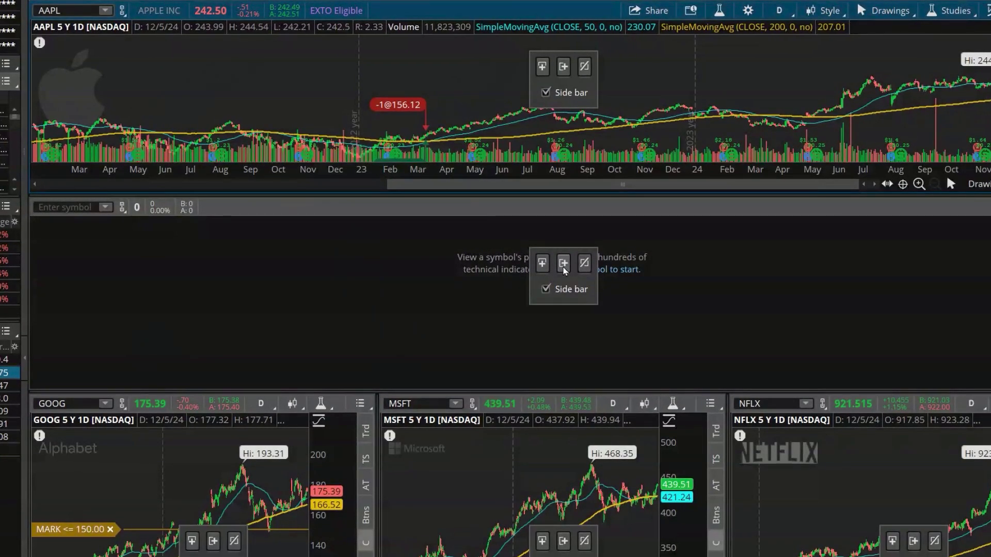
# - Split the empty cell below the AAPL chart with a second cell beside it, and remove both empty cells from the grid
pyautogui.click(563, 265)
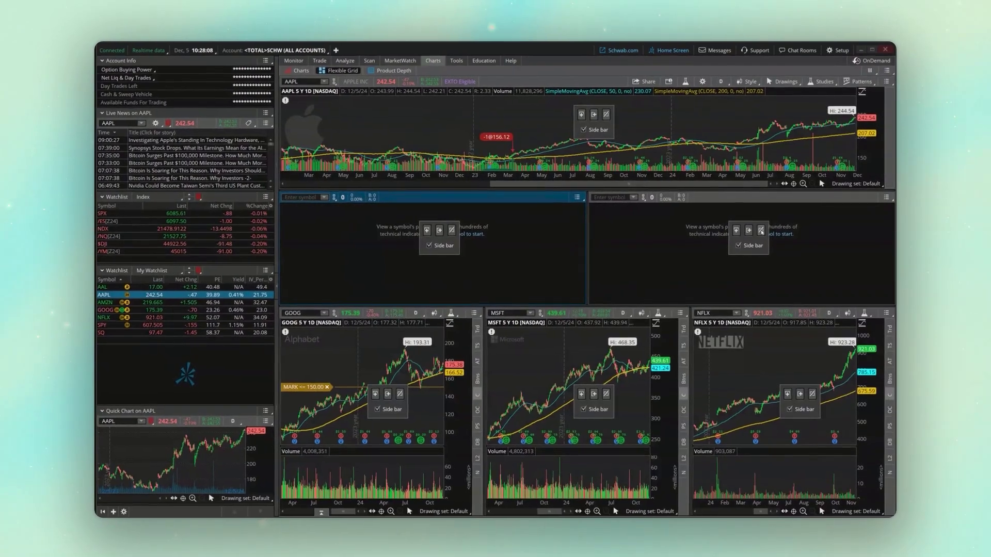
pyautogui.click(749, 235)
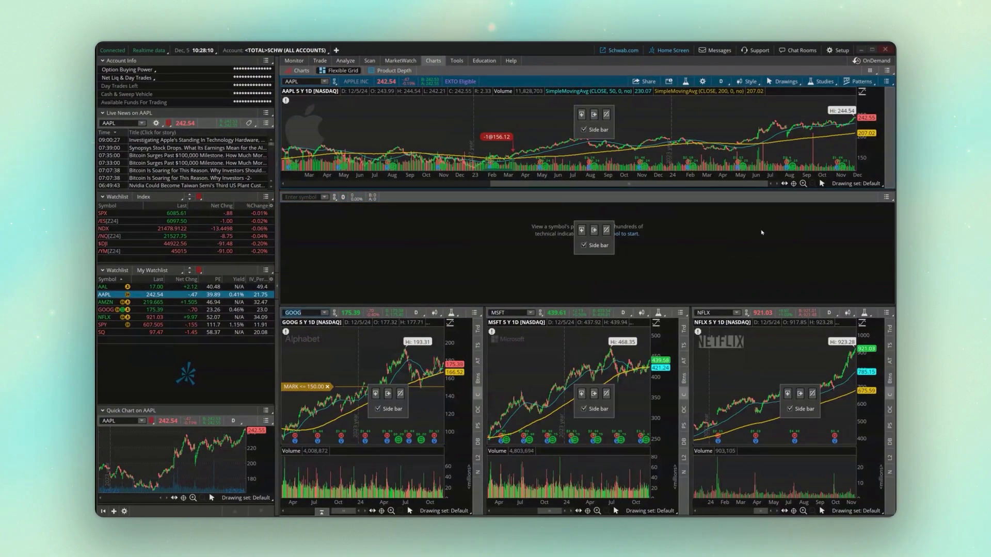
pyautogui.click(606, 234)
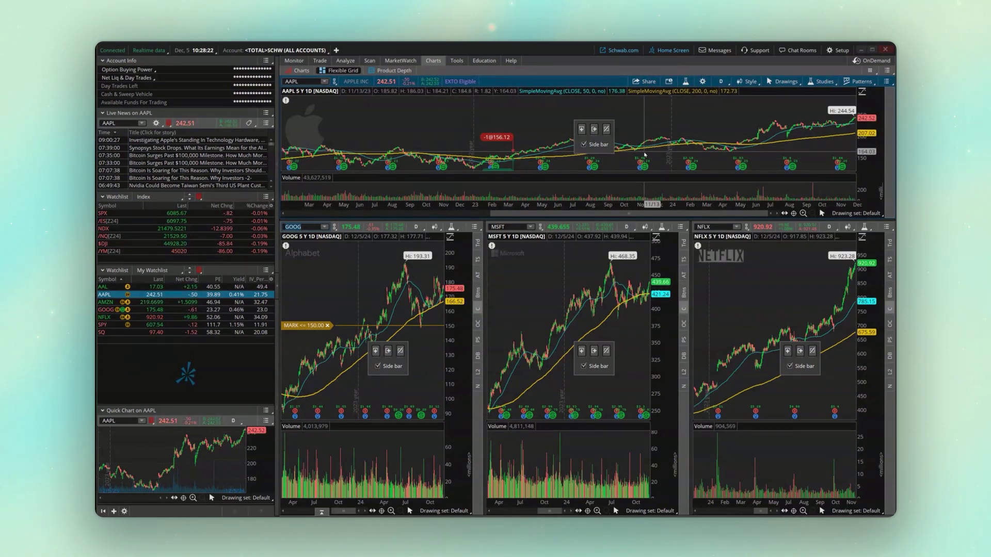
# - Add an empty cell beside the AAPL chart and make the upper row taller, finishing the grid customization
pyautogui.click(595, 130)
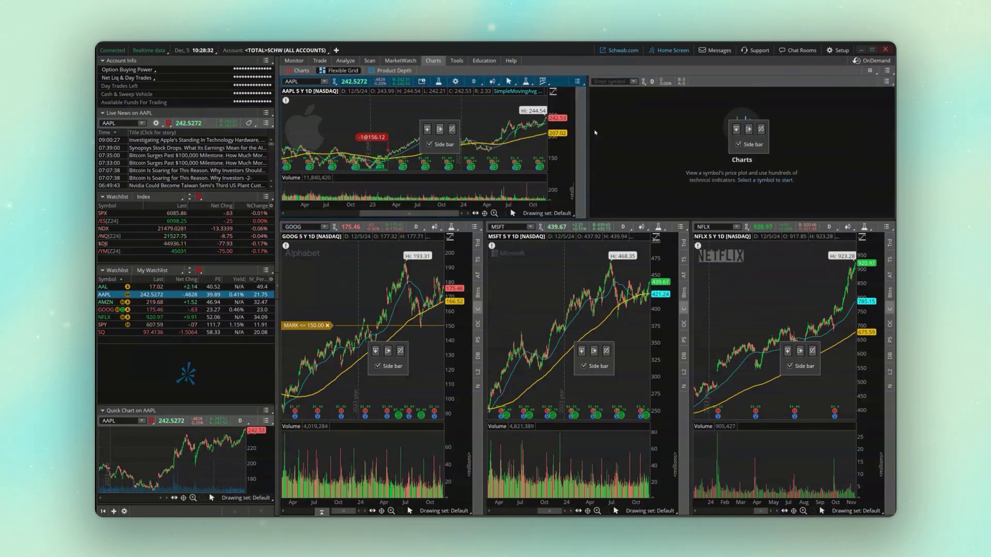
pyautogui.moveTo(574, 219); pyautogui.dragTo(569, 302)
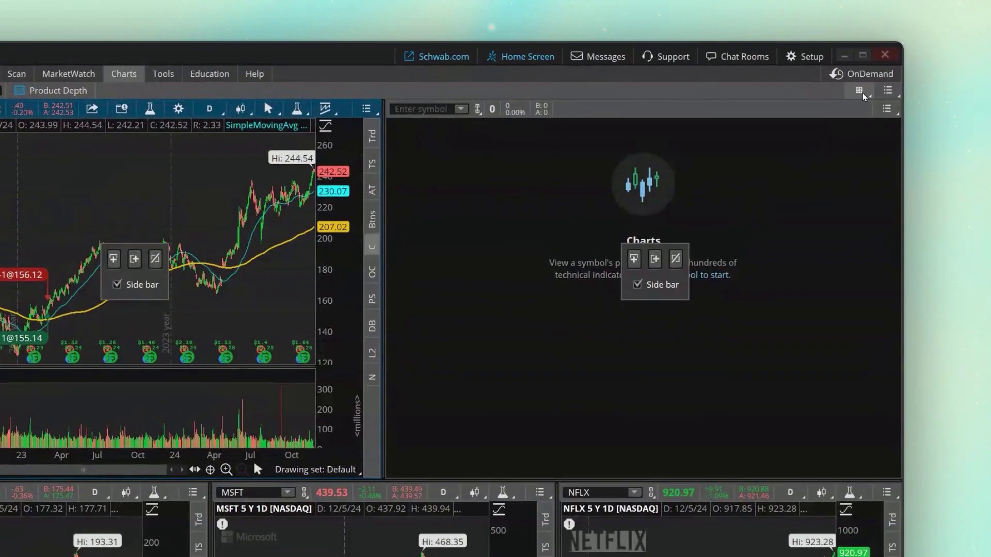
pyautogui.click(870, 71)
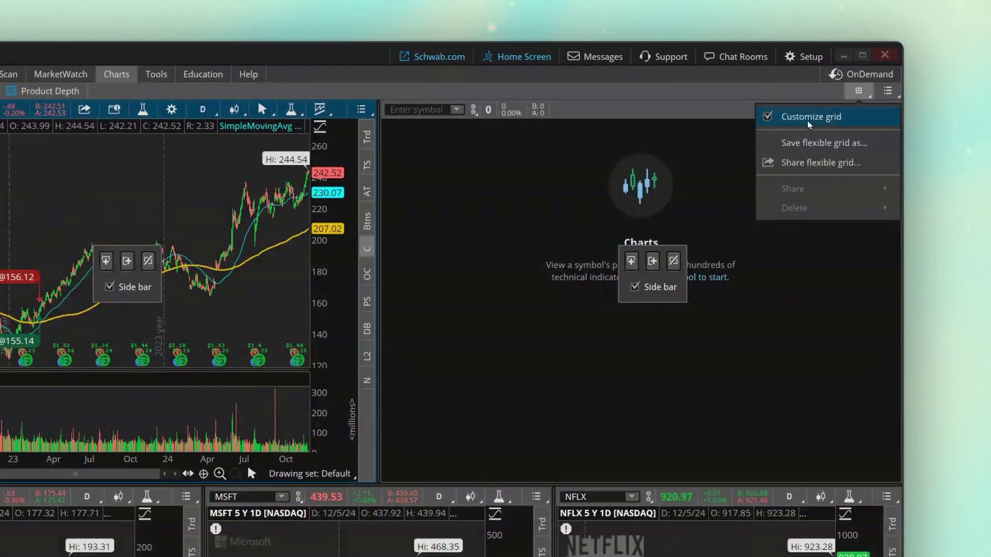
pyautogui.click(783, 119)
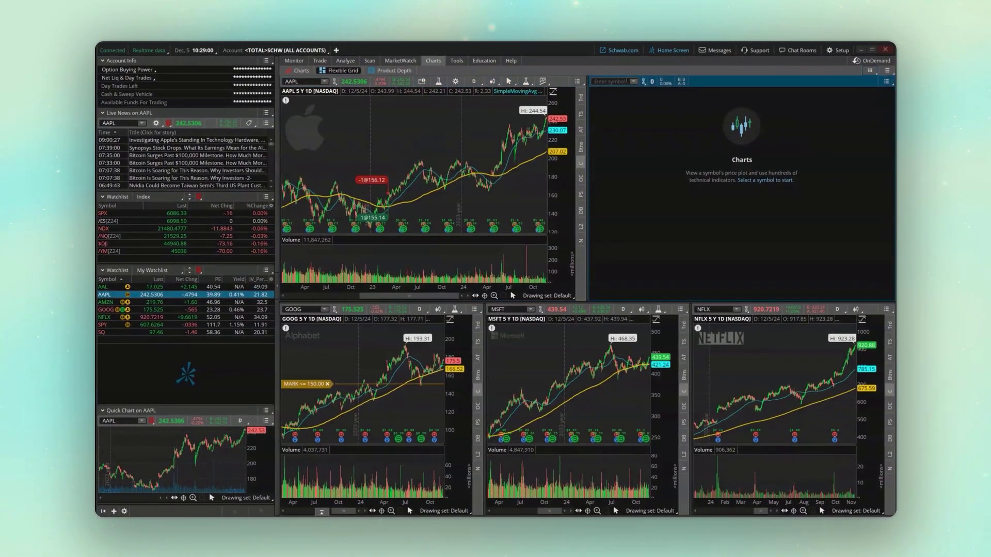
# - Load the symbol MSFT into the empty chart cell beside AAPL
pyautogui.click(578, 89)
pyautogui.write('MSFT')
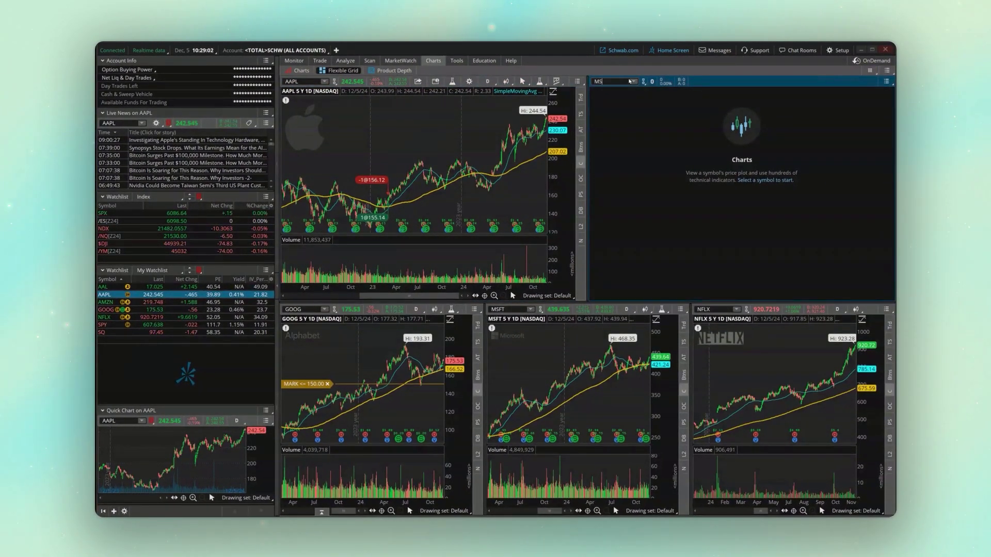
pyautogui.press('Return')
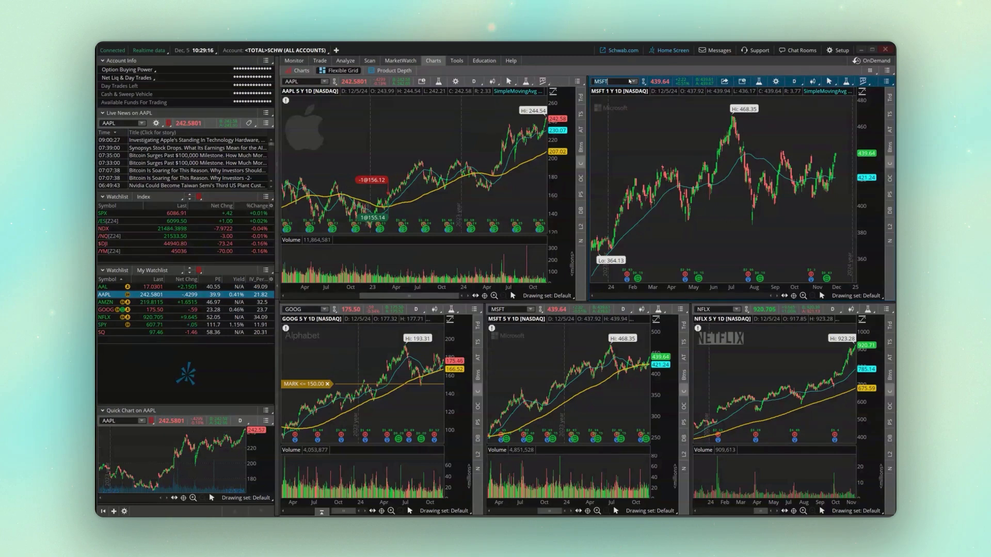
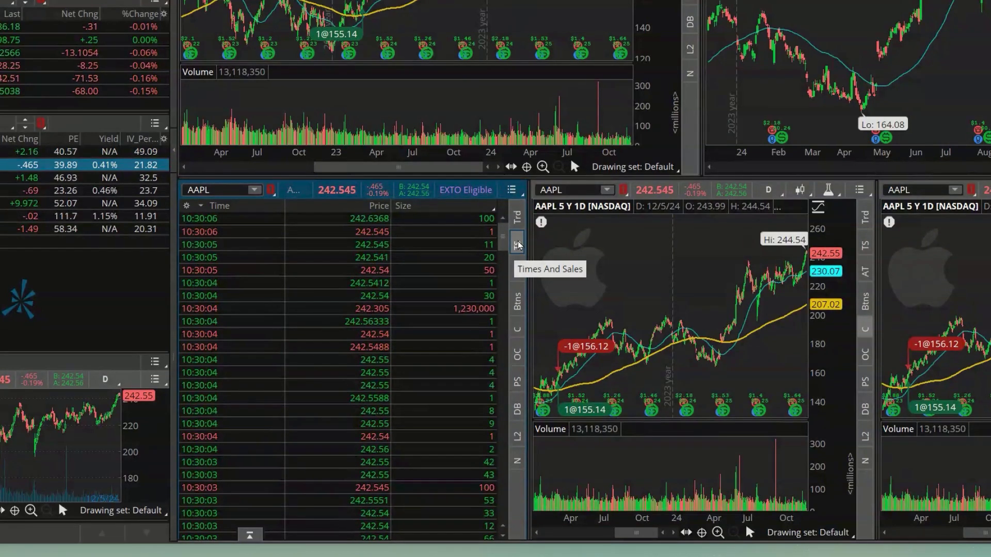
# - Set the lower row's middle cell to Level II and its last cell to Option Chain, trying Active Trader there first
pyautogui.click(866, 329)
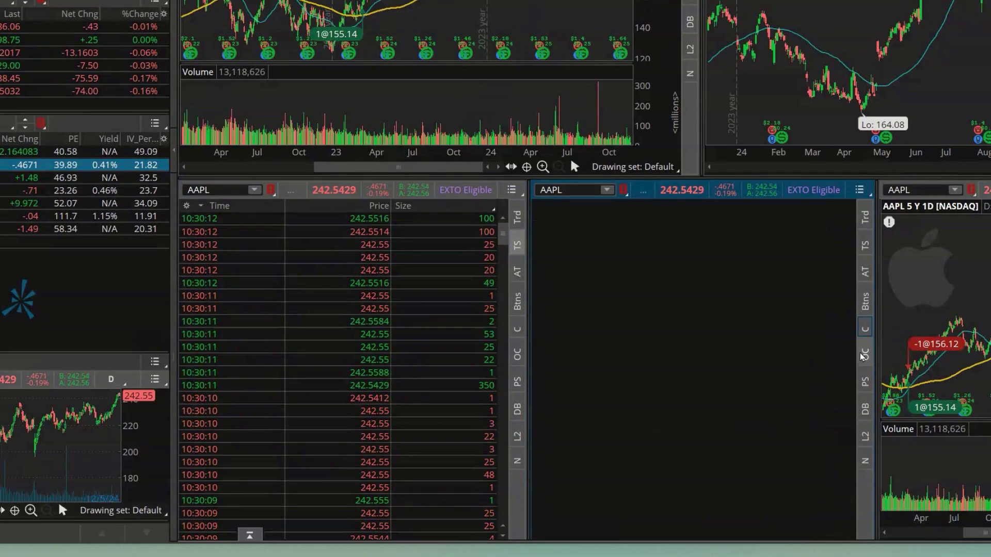
pyautogui.click(867, 437)
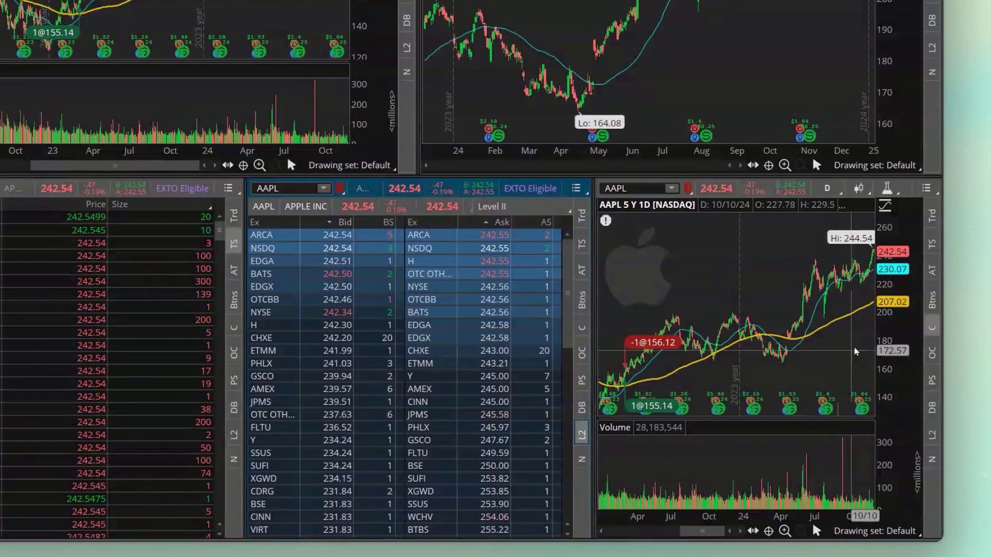
pyautogui.click(932, 328)
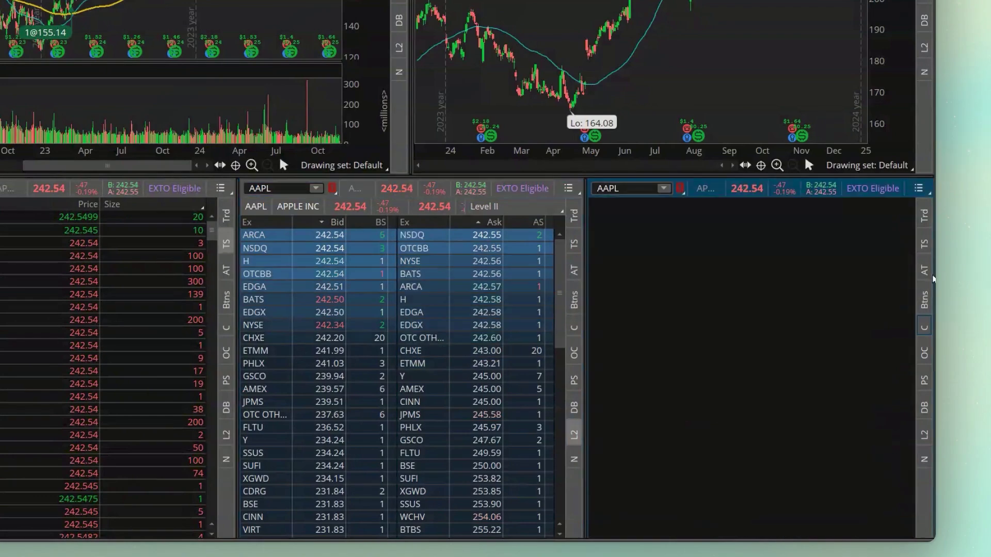
pyautogui.click(932, 276)
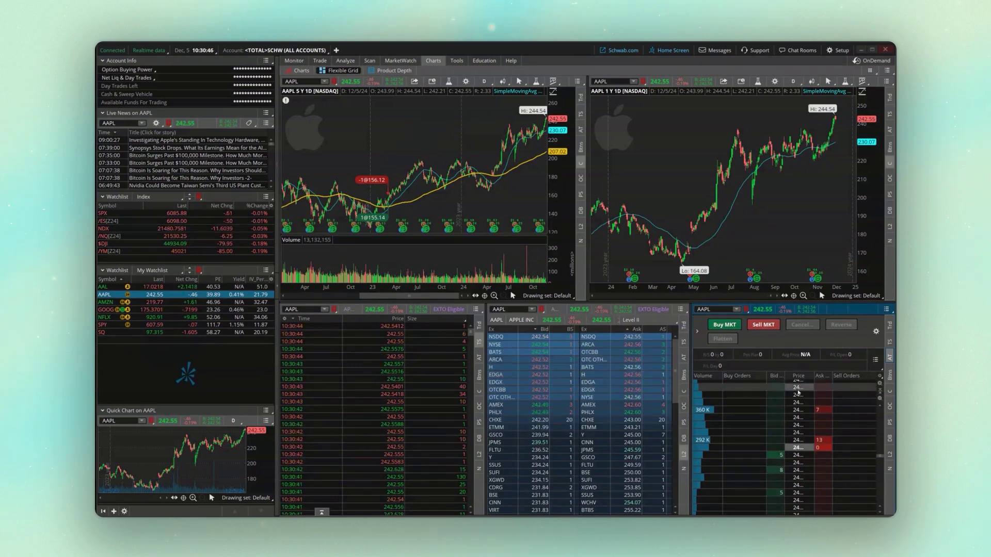
pyautogui.moveTo(815, 375); pyautogui.dragTo(823, 376)
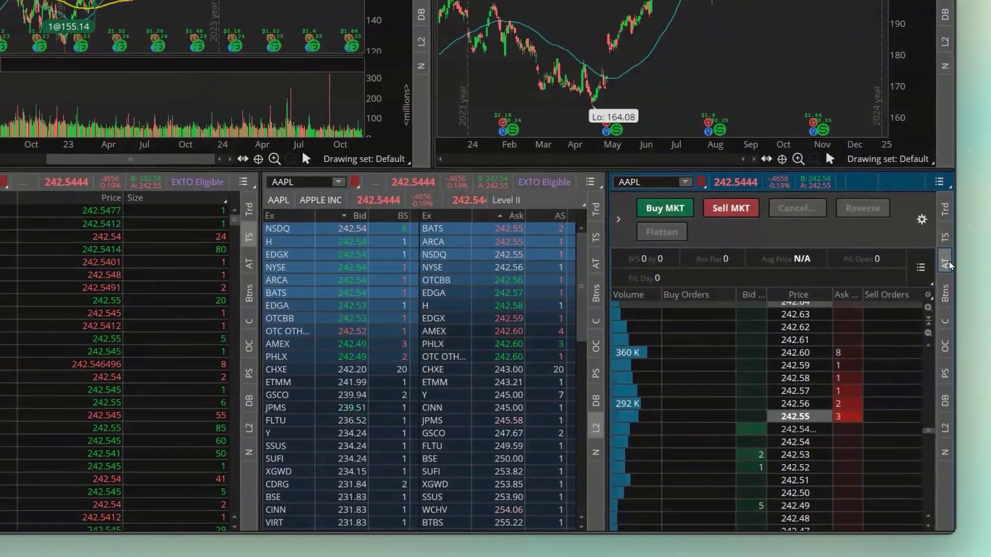
pyautogui.click(890, 357)
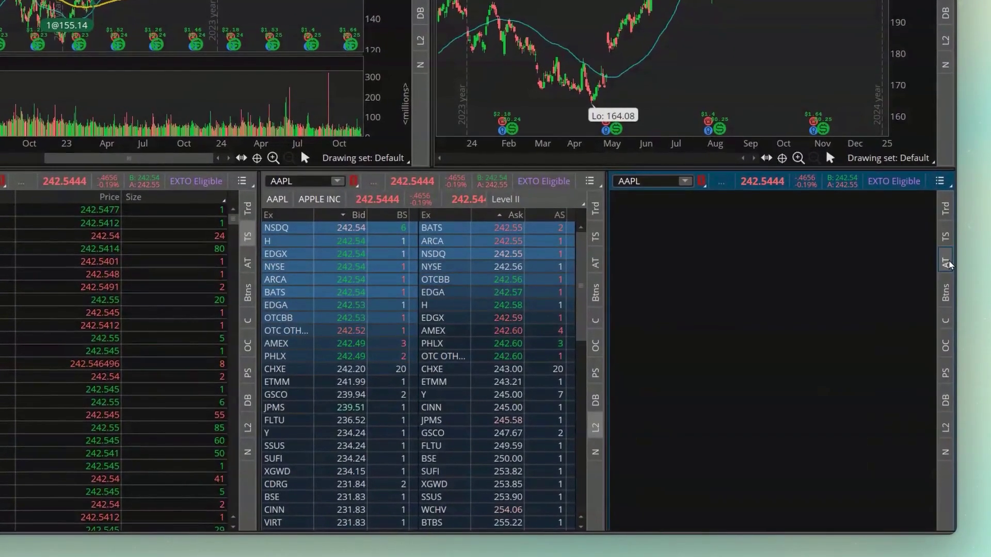
pyautogui.click(948, 346)
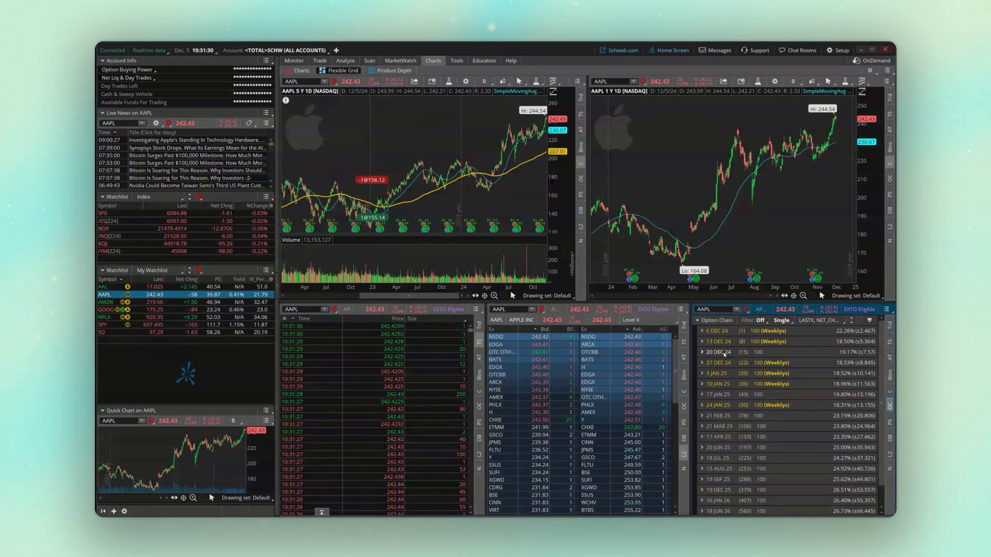
# - Compare the standard Charts grid with the Flexible Grid by switching between them twice
pyautogui.click(302, 70)
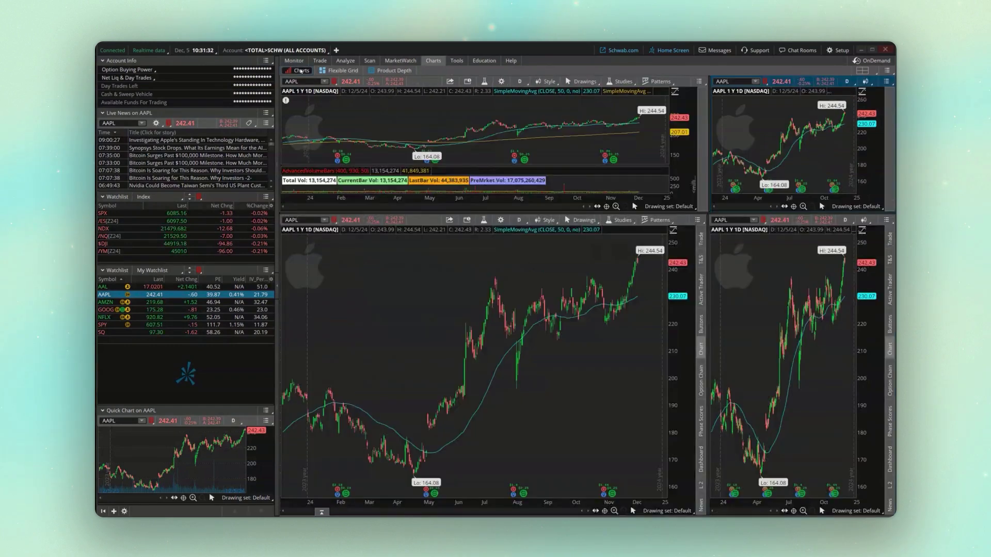
pyautogui.click(341, 71)
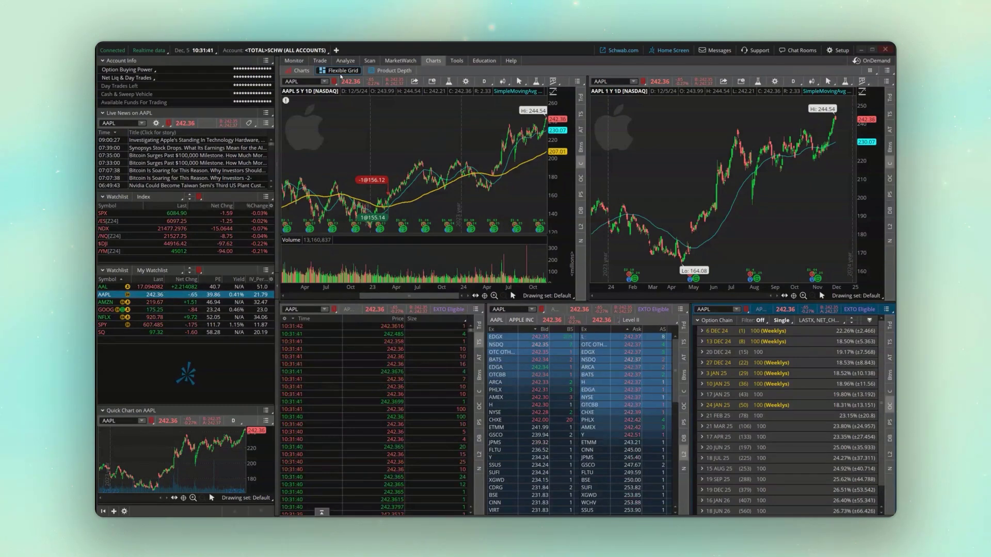
pyautogui.click(309, 71)
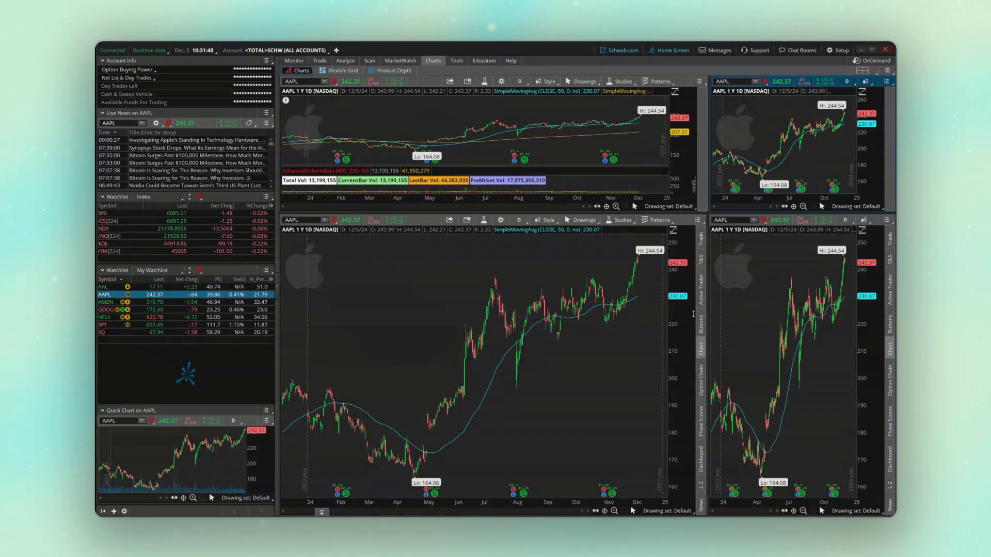
pyautogui.click(336, 71)
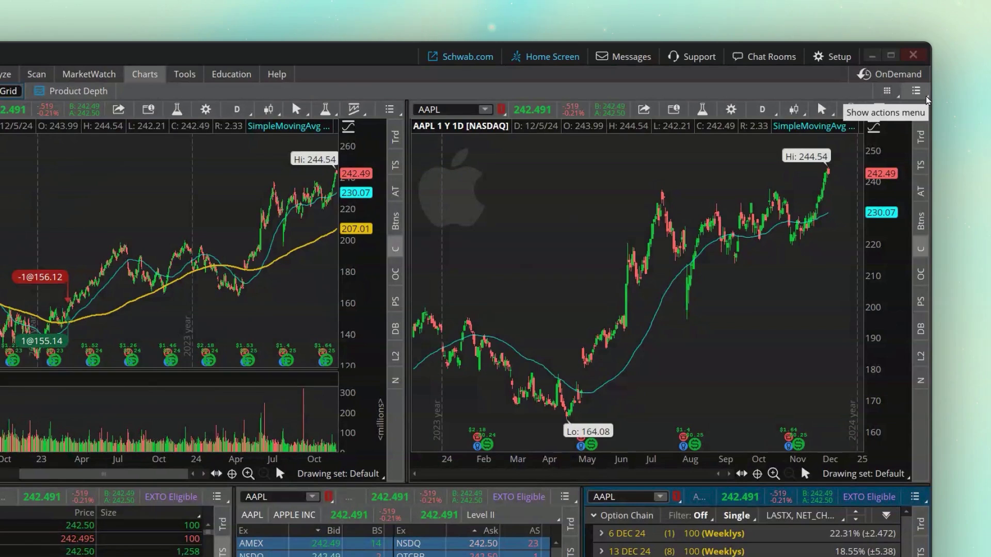
# - Detach the flexible grid into a separate window and reposition that window over the workspace
pyautogui.click(926, 100)
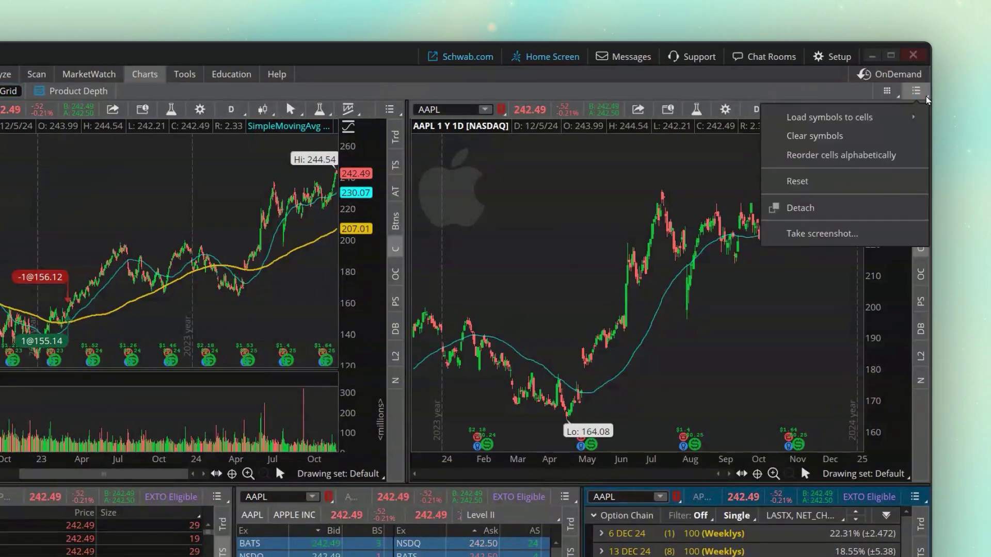
pyautogui.click(823, 215)
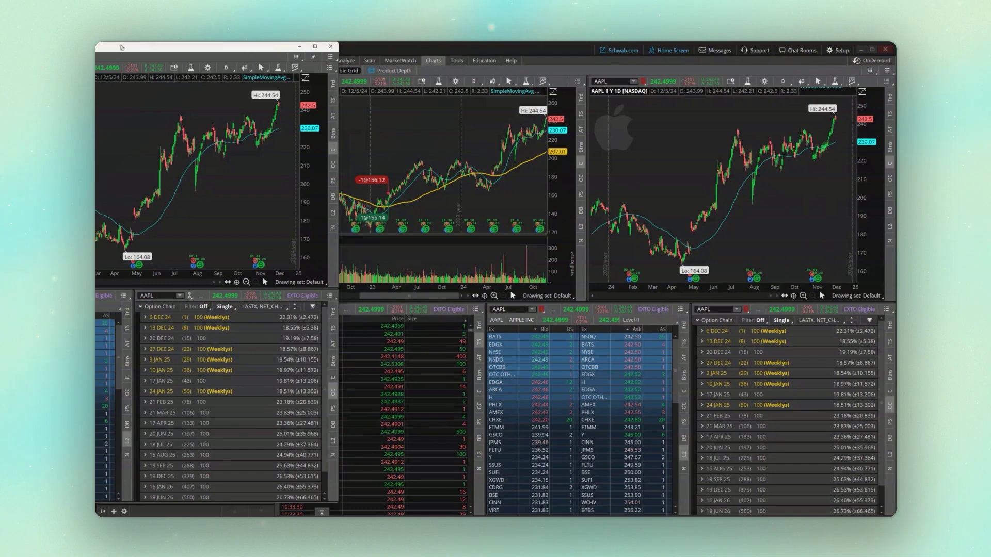
pyautogui.moveTo(121, 47); pyautogui.dragTo(518, 93)
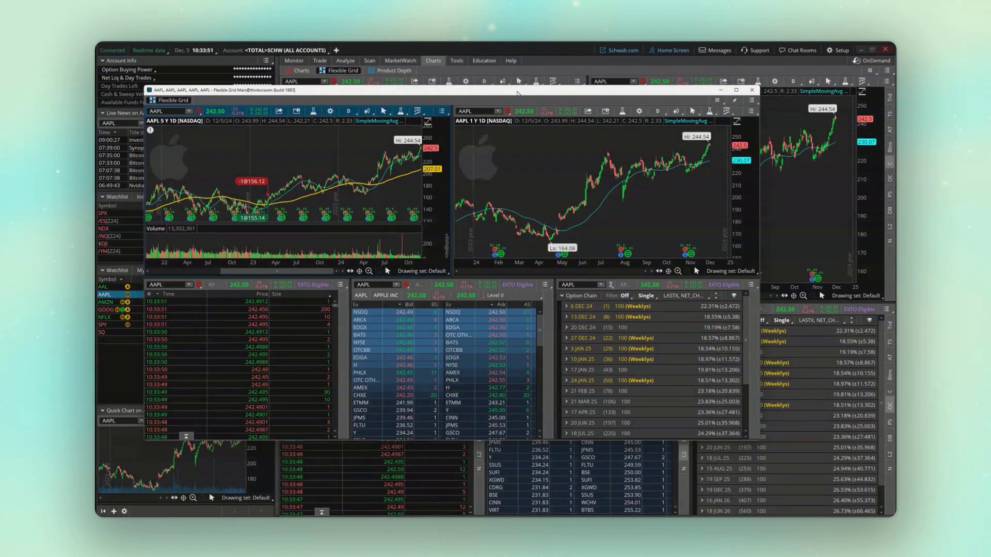
pyautogui.moveTo(518, 94); pyautogui.dragTo(636, 480)
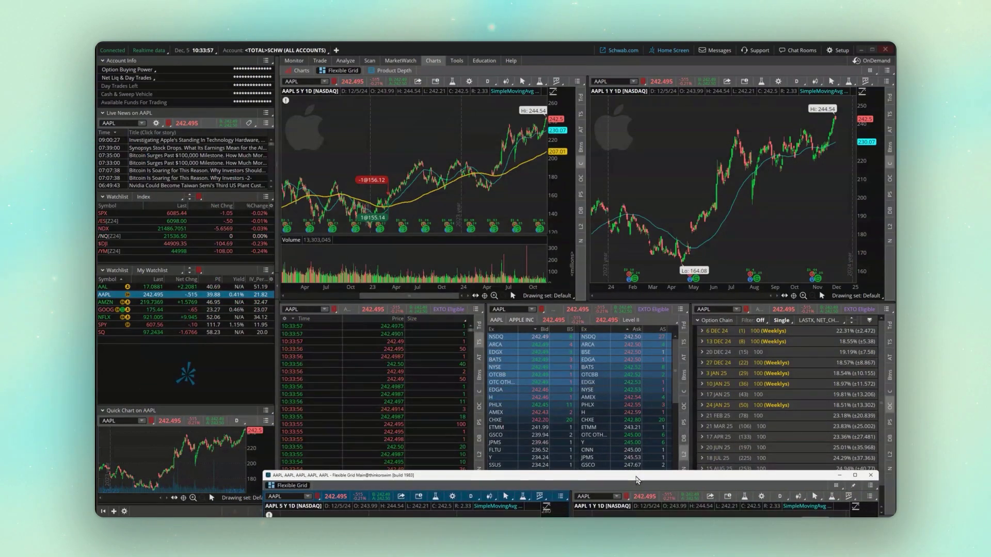
pyautogui.moveTo(636, 479); pyautogui.dragTo(558, 86)
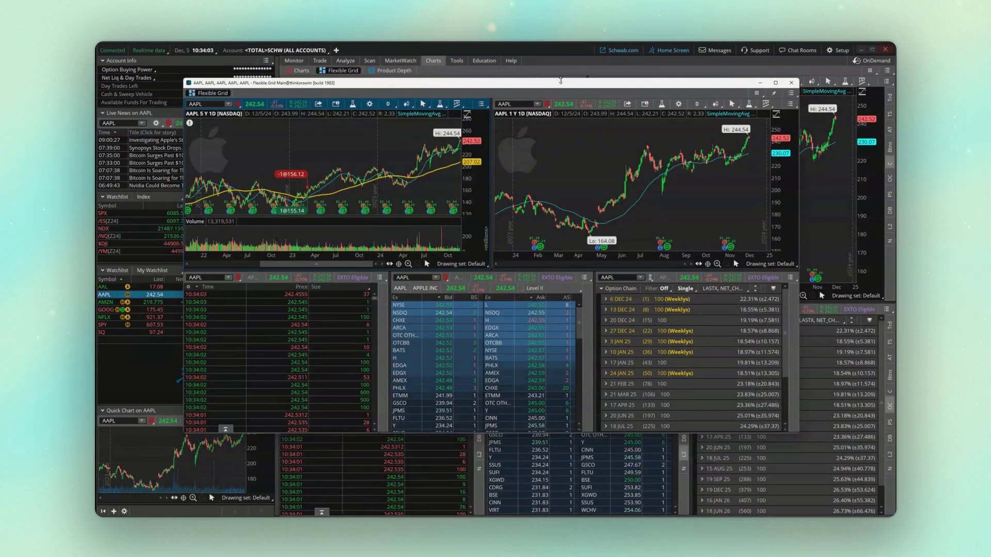
# - Customize the detached flexible grid by adding an empty cell beside the one-year AAPL chart, and close the detached window
pyautogui.click(757, 93)
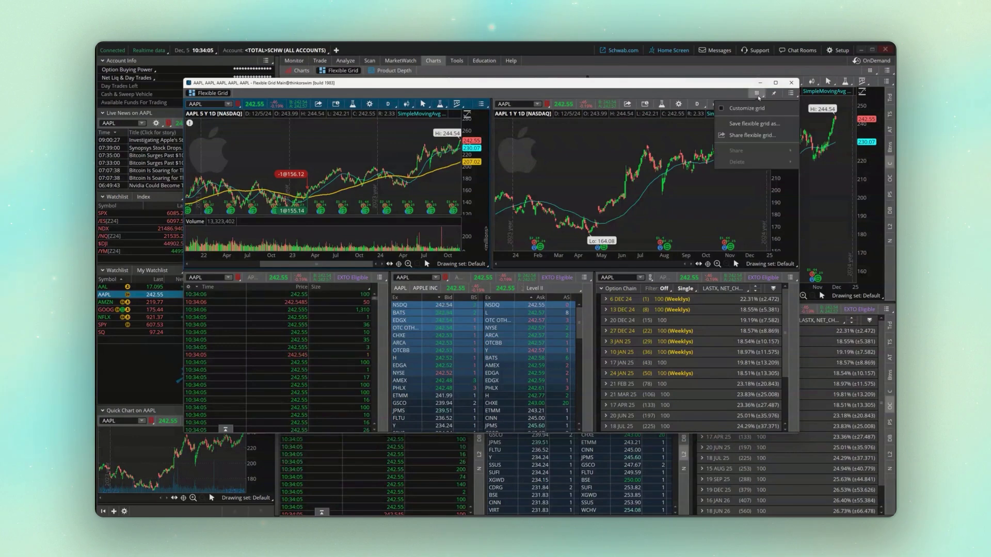
pyautogui.click(654, 167)
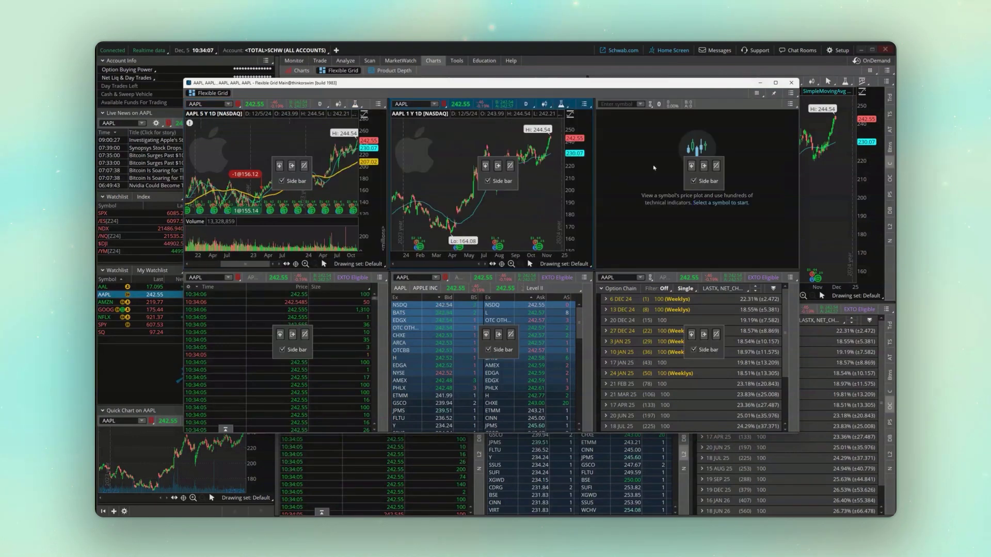
pyautogui.moveTo(666, 86)
pyautogui.mouseDown()
pyautogui.moveTo(611, 453)
pyautogui.moveTo(705, 246)
pyautogui.moveTo(677, 65)
pyautogui.moveTo(668, 98)
pyautogui.mouseUp()
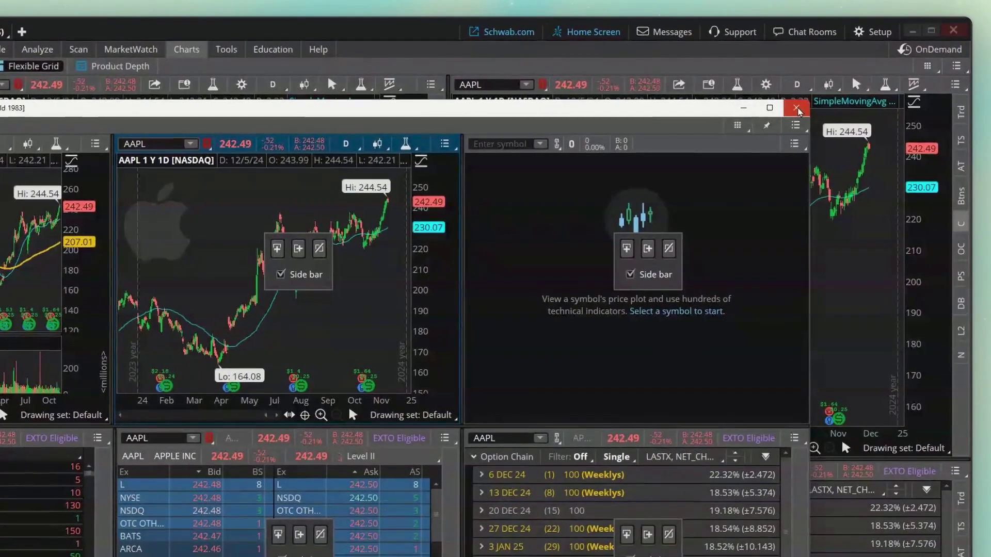
pyautogui.click(798, 109)
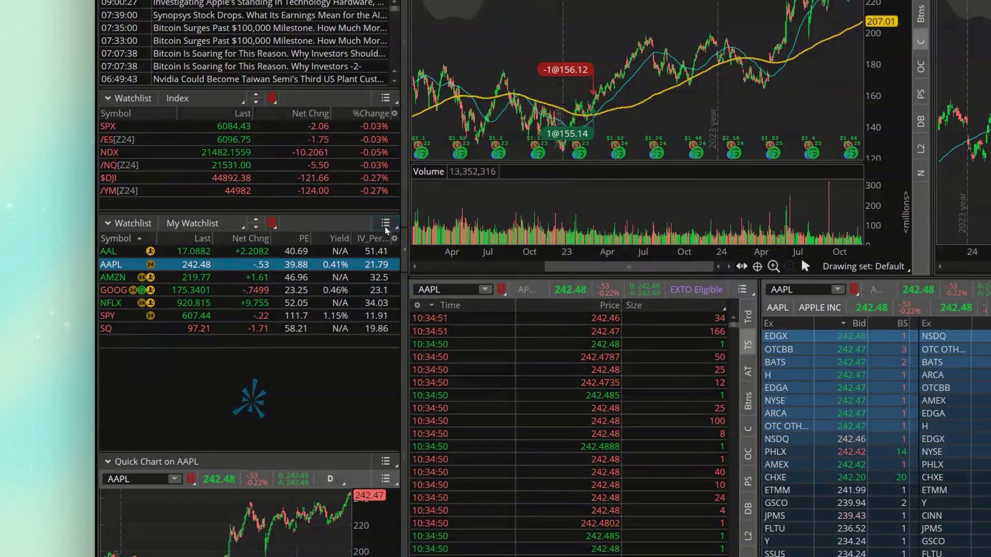
# - Detach the My Watchlist gadget into its own window, move it over the charts, and close the window
pyautogui.click(386, 225)
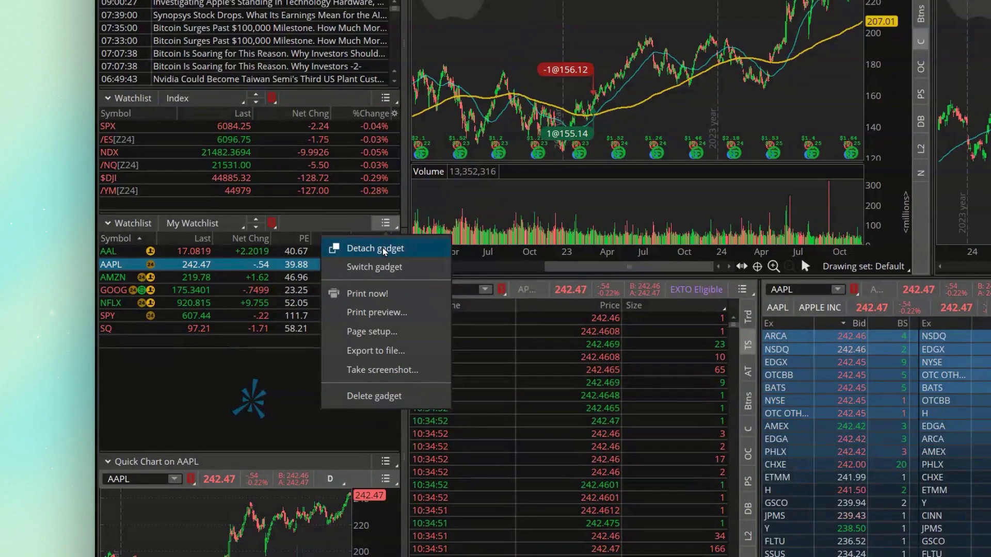
pyautogui.click(383, 249)
pyautogui.moveTo(311, 227); pyautogui.dragTo(819, 127)
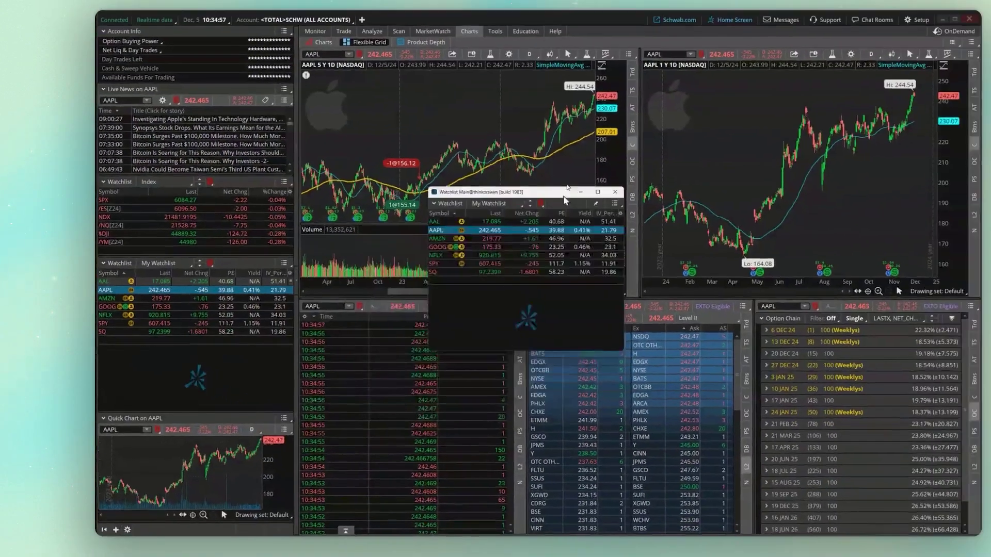
pyautogui.moveTo(566, 200); pyautogui.dragTo(472, 138)
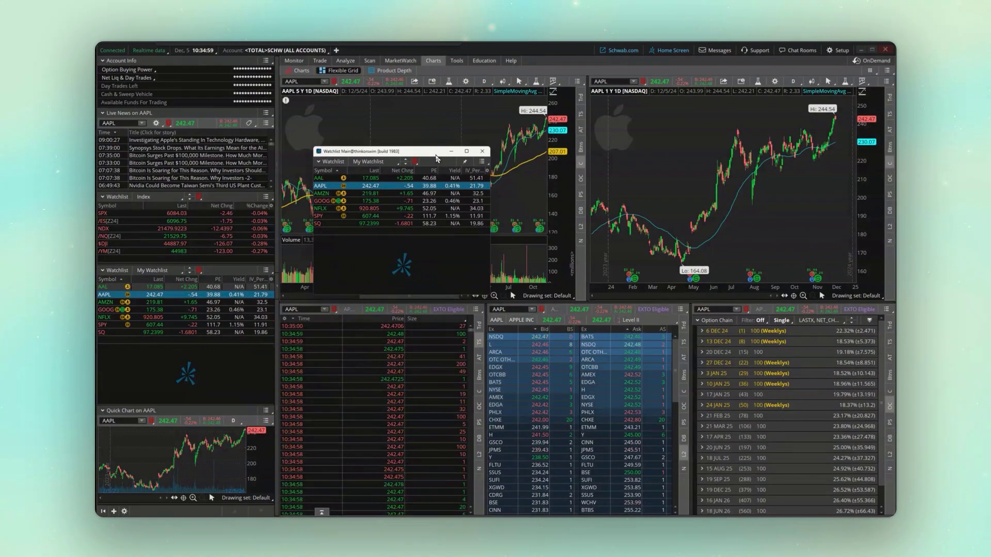
pyautogui.click(483, 151)
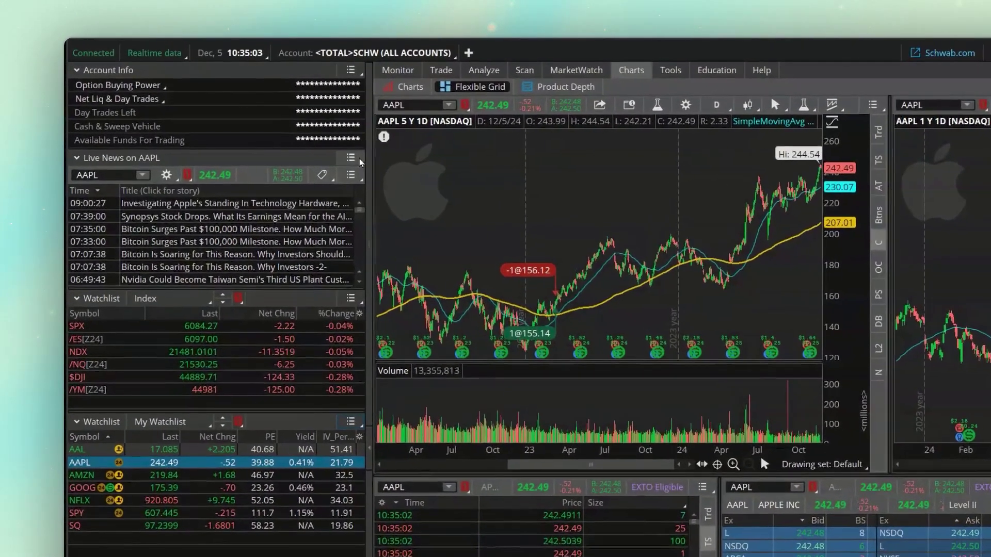
# - Detach the Live News gadget for AAPL into its own window and close it
pyautogui.click(266, 113)
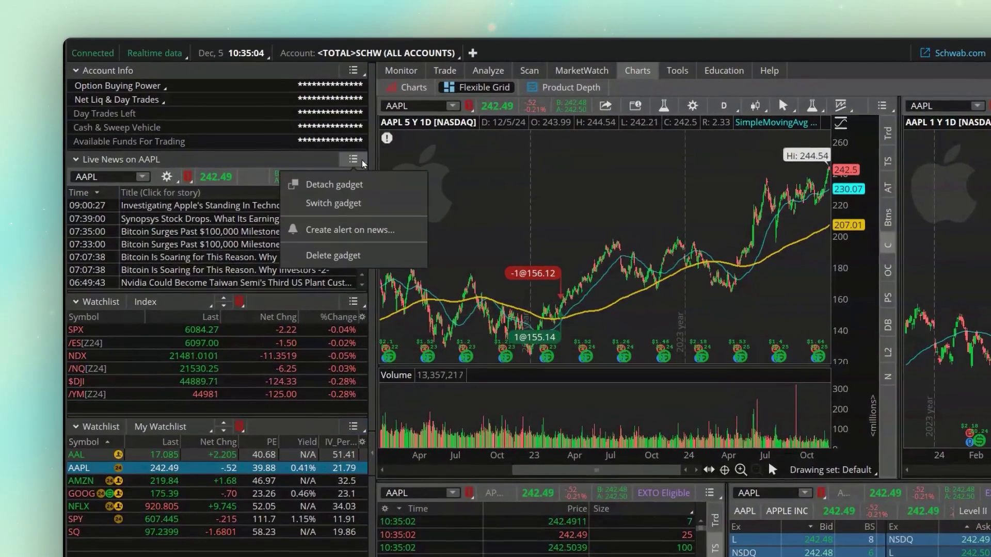
pyautogui.click(355, 190)
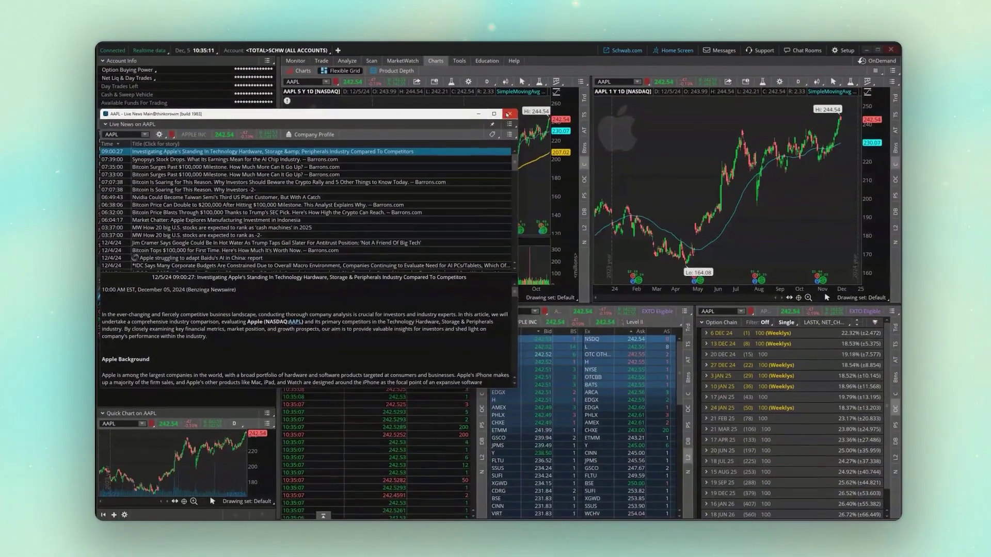
pyautogui.click(544, 120)
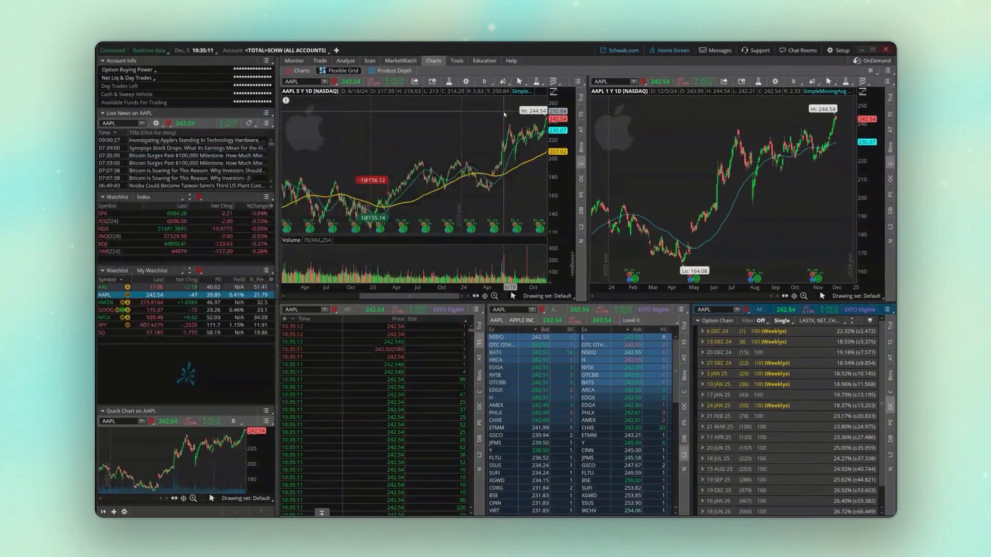
# - View the Activity and Positions page of the Monitor section and return to the flexible grid charts
pyautogui.click(300, 63)
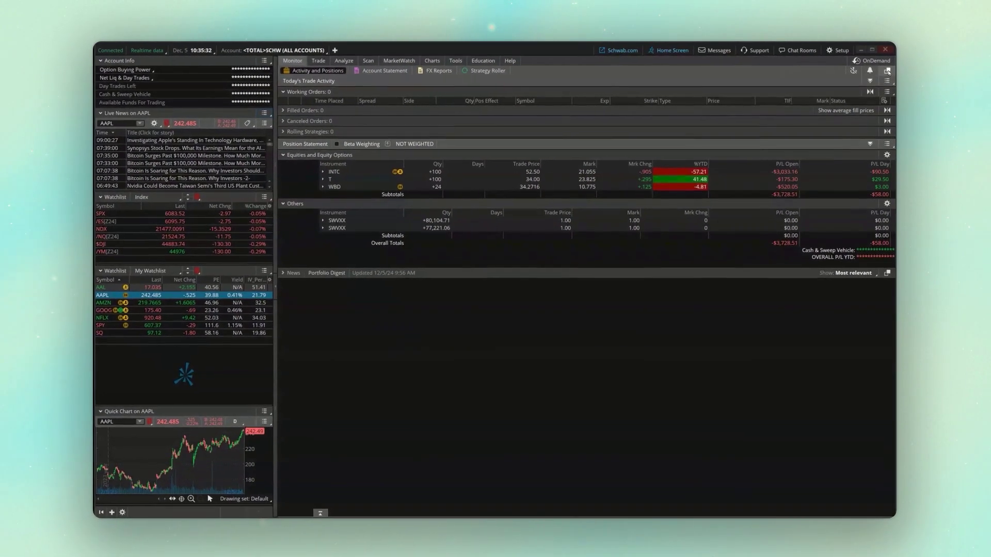
pyautogui.click(434, 61)
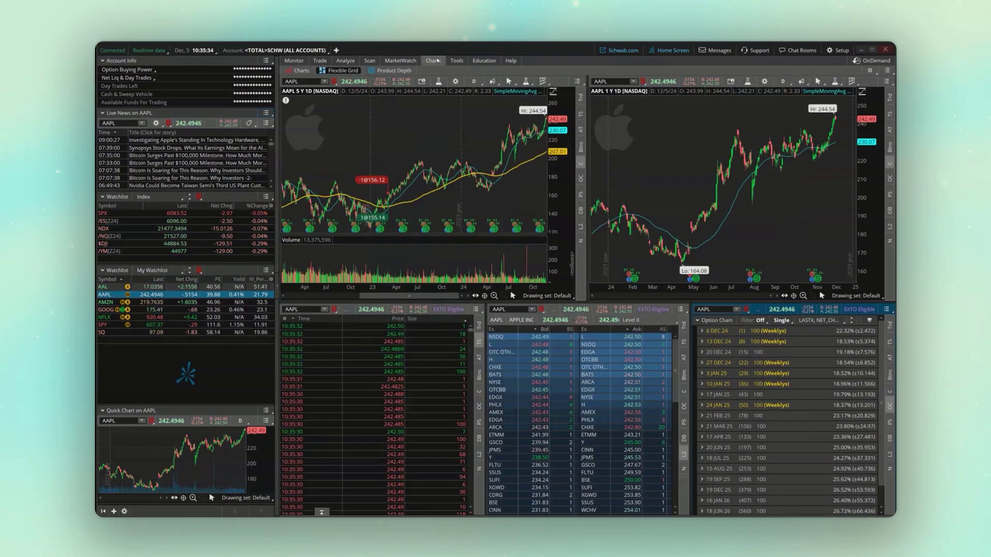